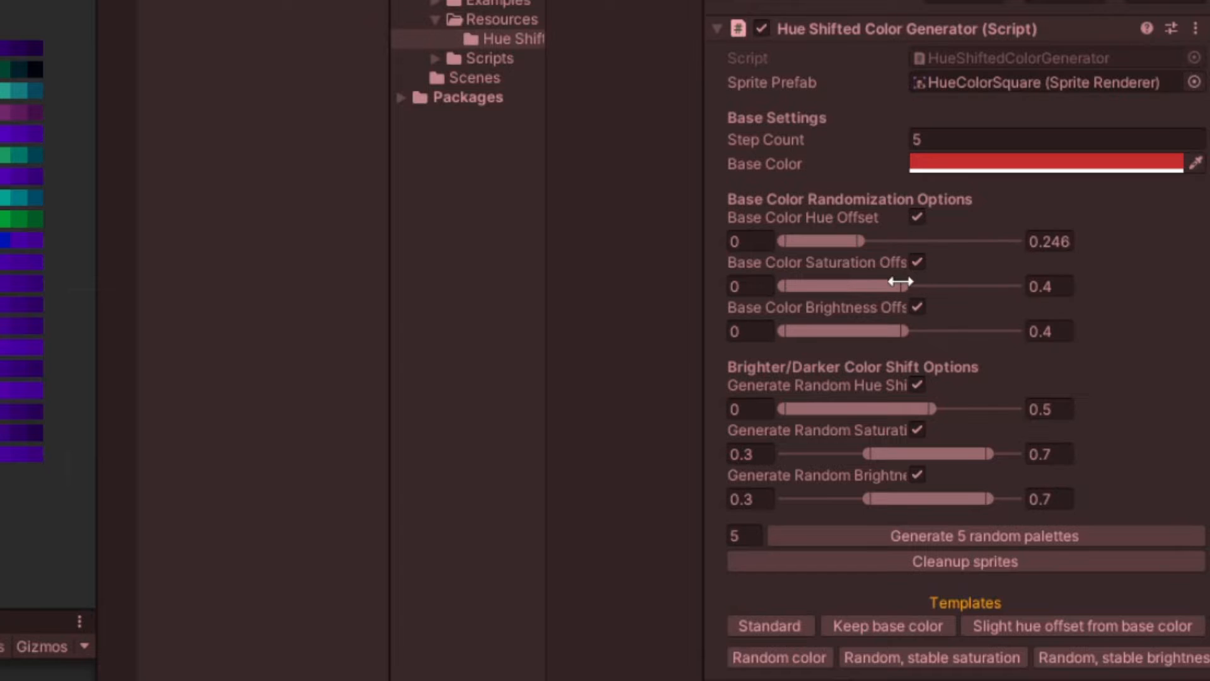
# - Turn off the generator's base color brightness, saturation and hue offsets
pyautogui.click(917, 303)
pyautogui.click(917, 264)
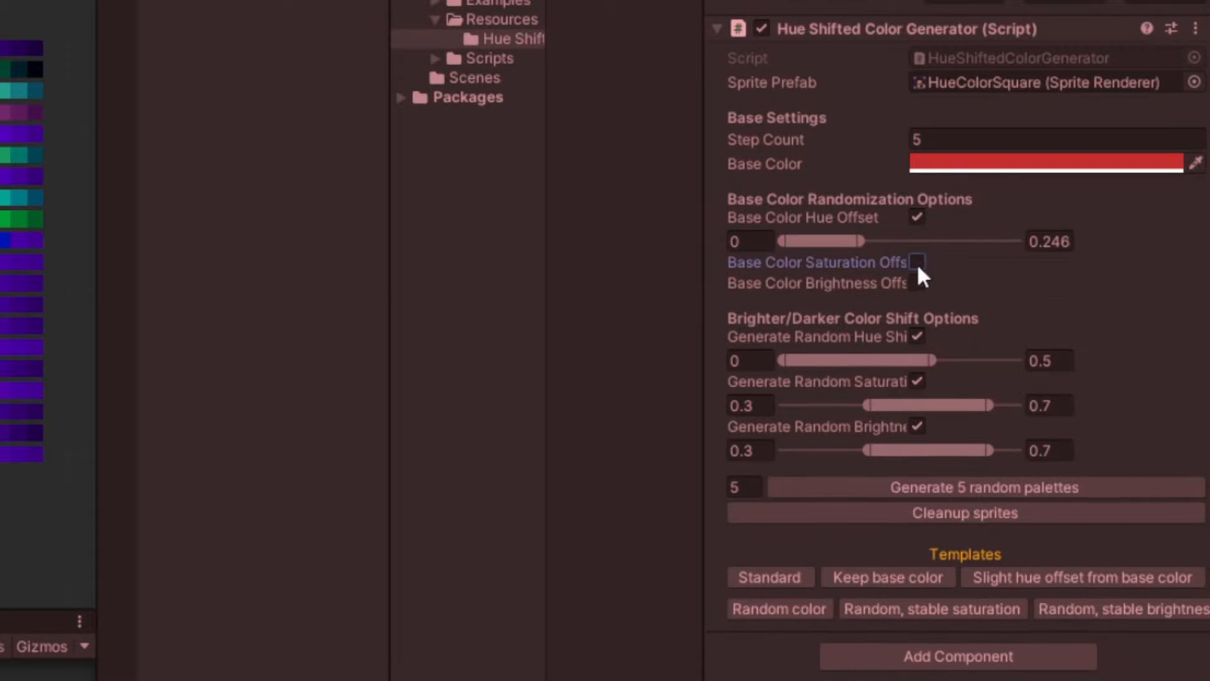
pyautogui.click(917, 217)
# - Lower the upper limits of the random hue, saturation and brightness shift ranges on the generator
pyautogui.moveTo(930, 336); pyautogui.dragTo(868, 380)
pyautogui.moveTo(945, 378); pyautogui.dragTo(854, 380)
pyautogui.moveTo(984, 425); pyautogui.dragTo(861, 425)
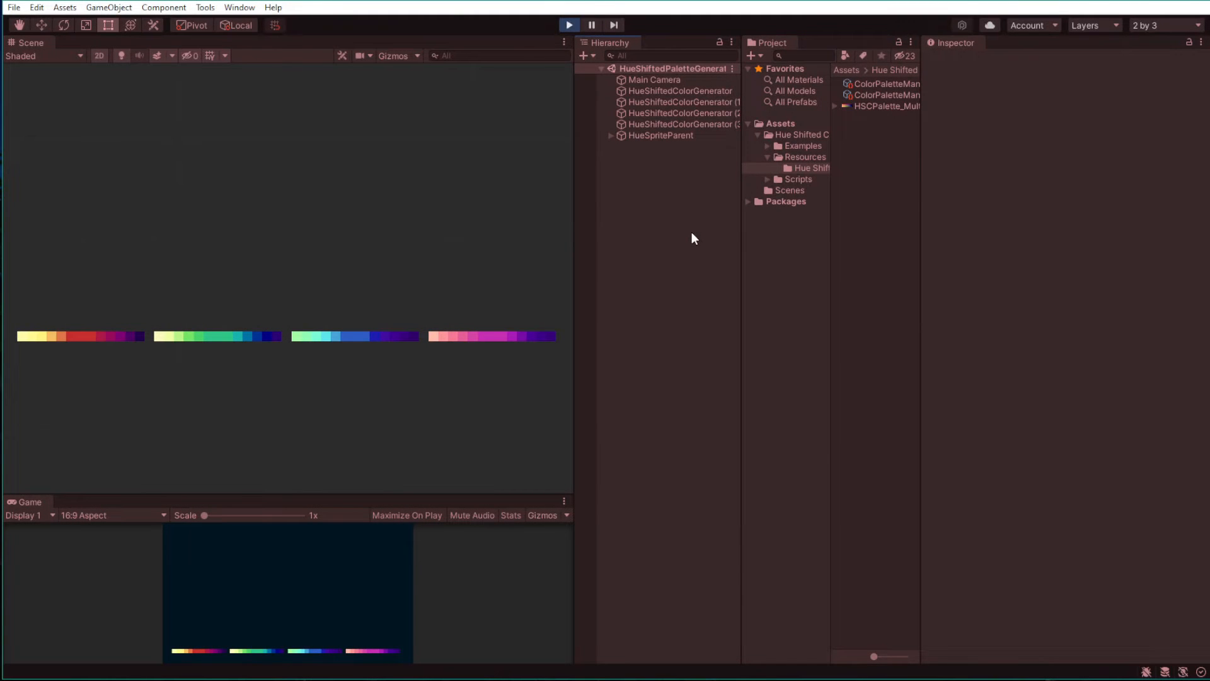
# - Select all four HueShiftedColorGenerator objects and apply the Random color template to them
pyautogui.click(688, 92)
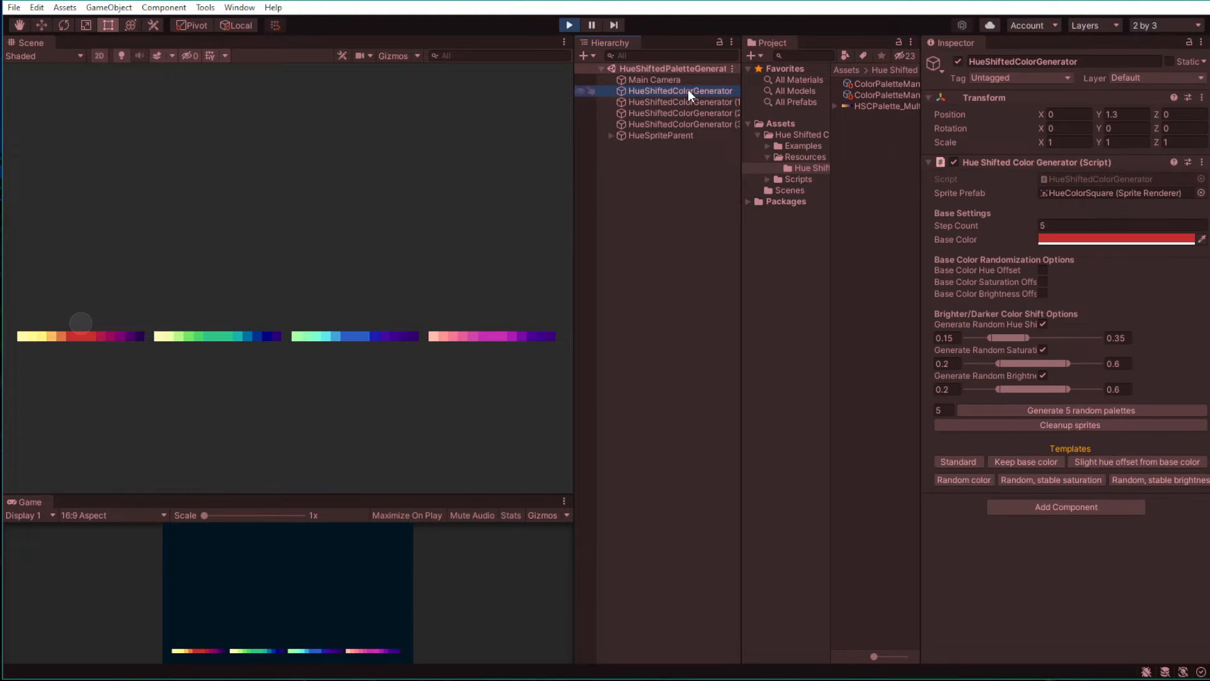
pyautogui.keyDown('shift'); pyautogui.click(691, 125); pyautogui.keyUp('shift')
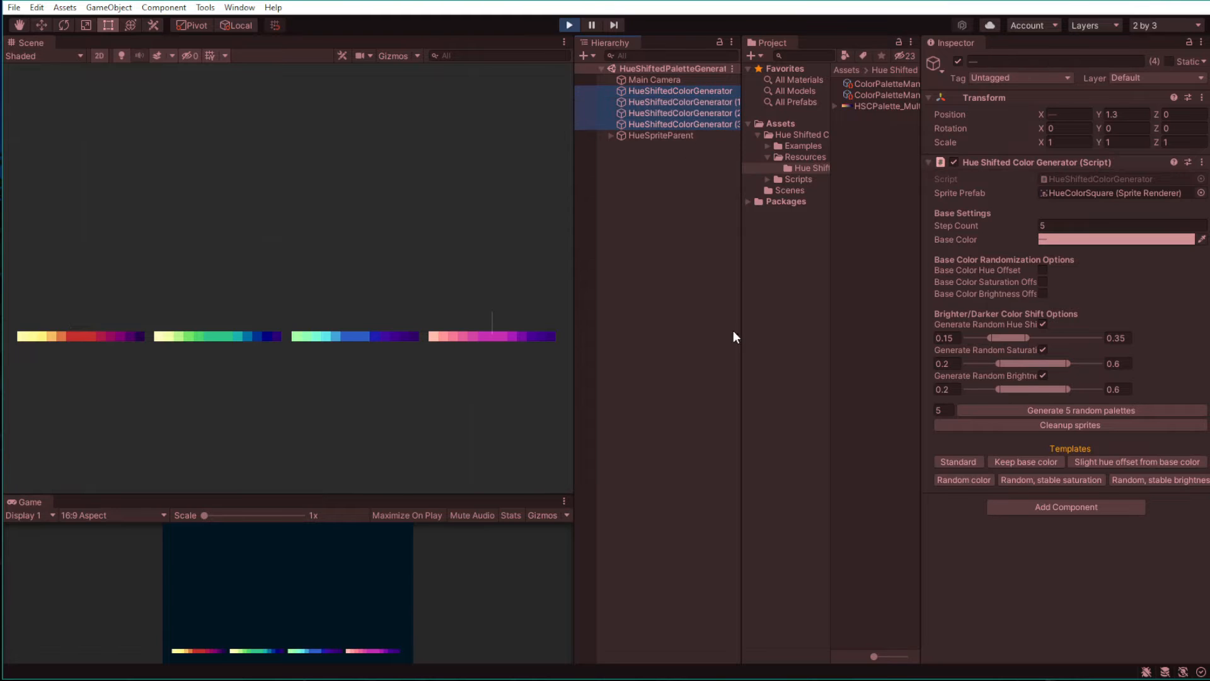
pyautogui.click(951, 482)
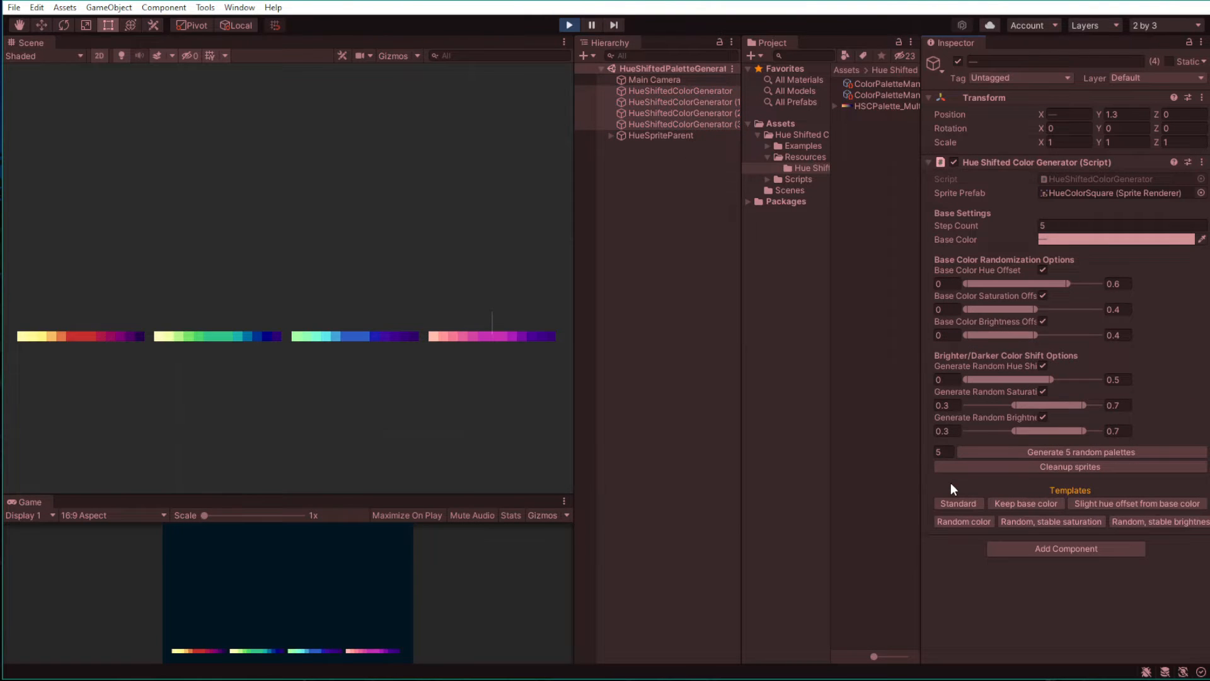
# - Generate three batches of 5 random palettes with the four selected generators
pyautogui.click(982, 450)
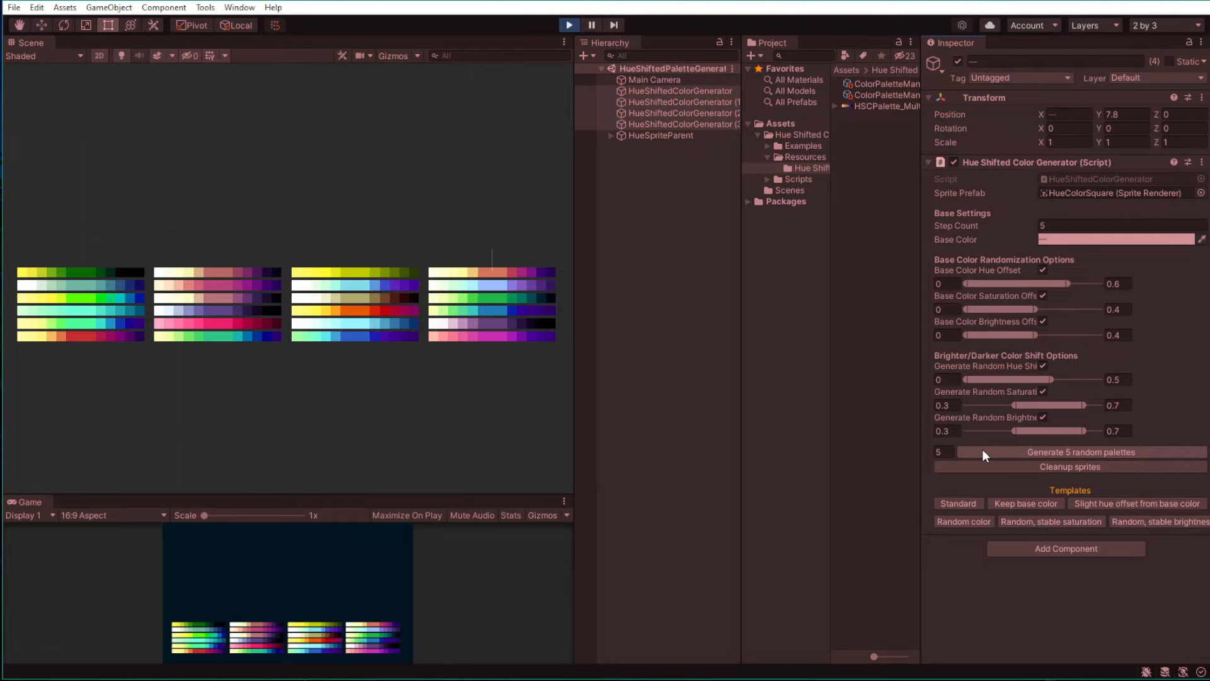
pyautogui.click(982, 450)
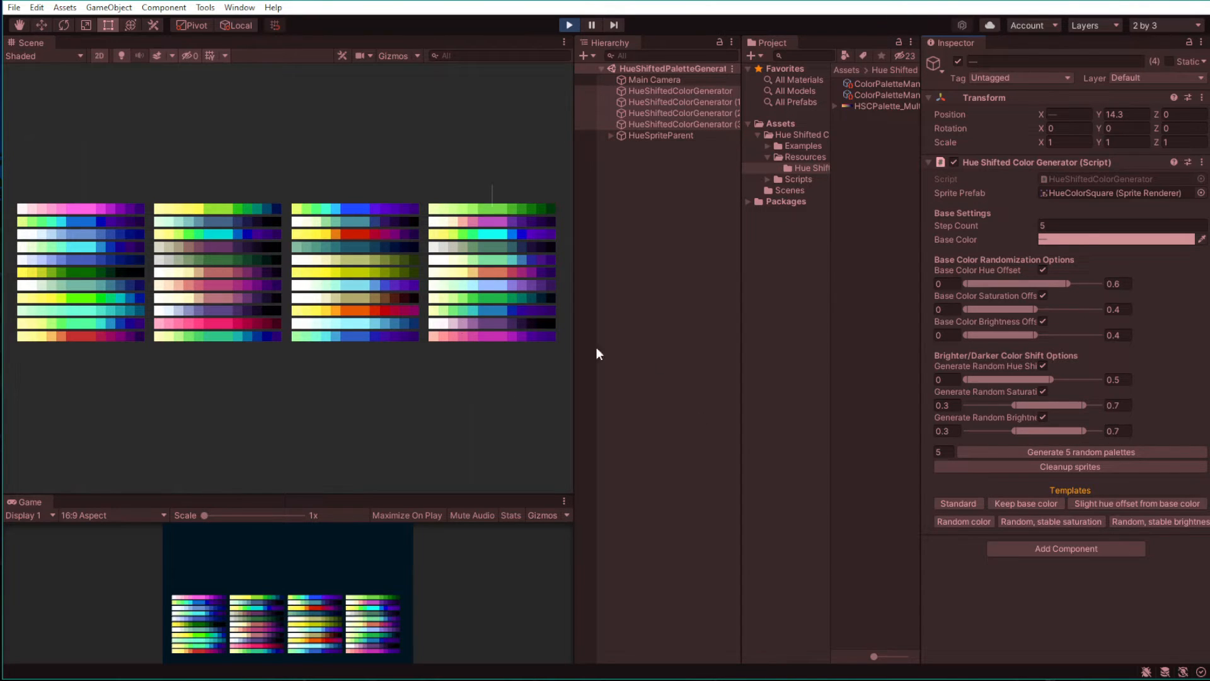
pyautogui.click(1001, 452)
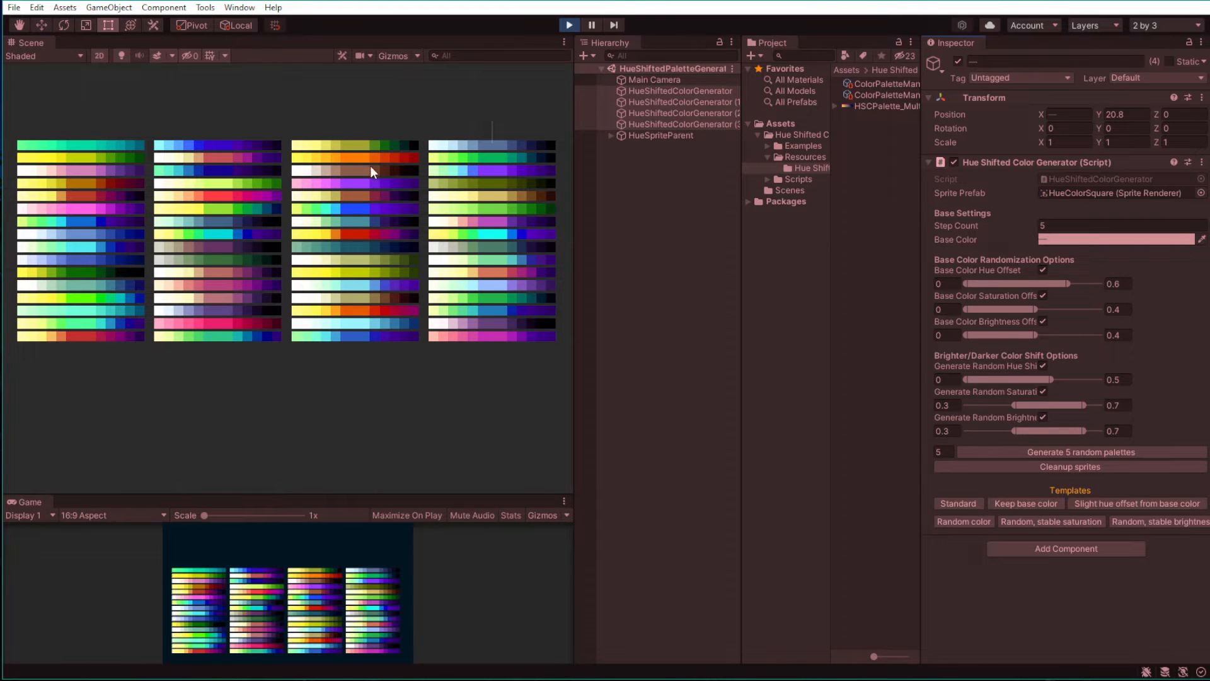
pyautogui.moveTo(451, 243); pyautogui.dragTo(446, 350, button='middle')
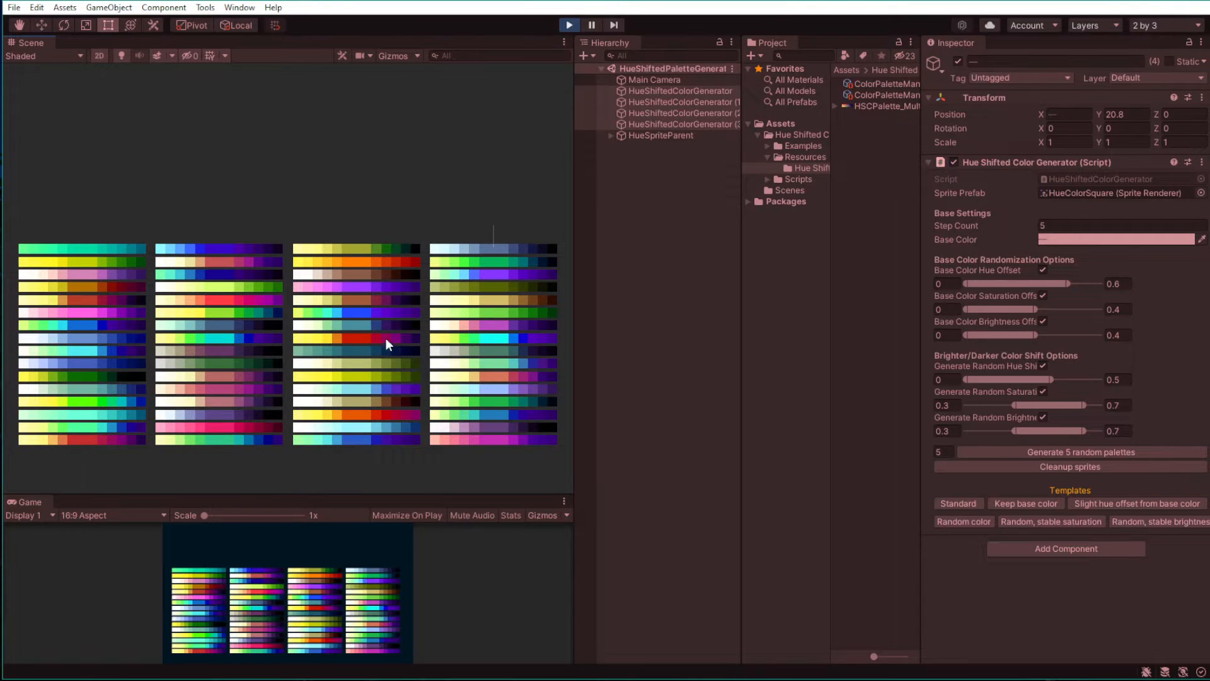
# - Turn off the base color brightness offset and generate two more batches of 5 random palettes
pyautogui.click(1045, 324)
pyautogui.click(1045, 324)
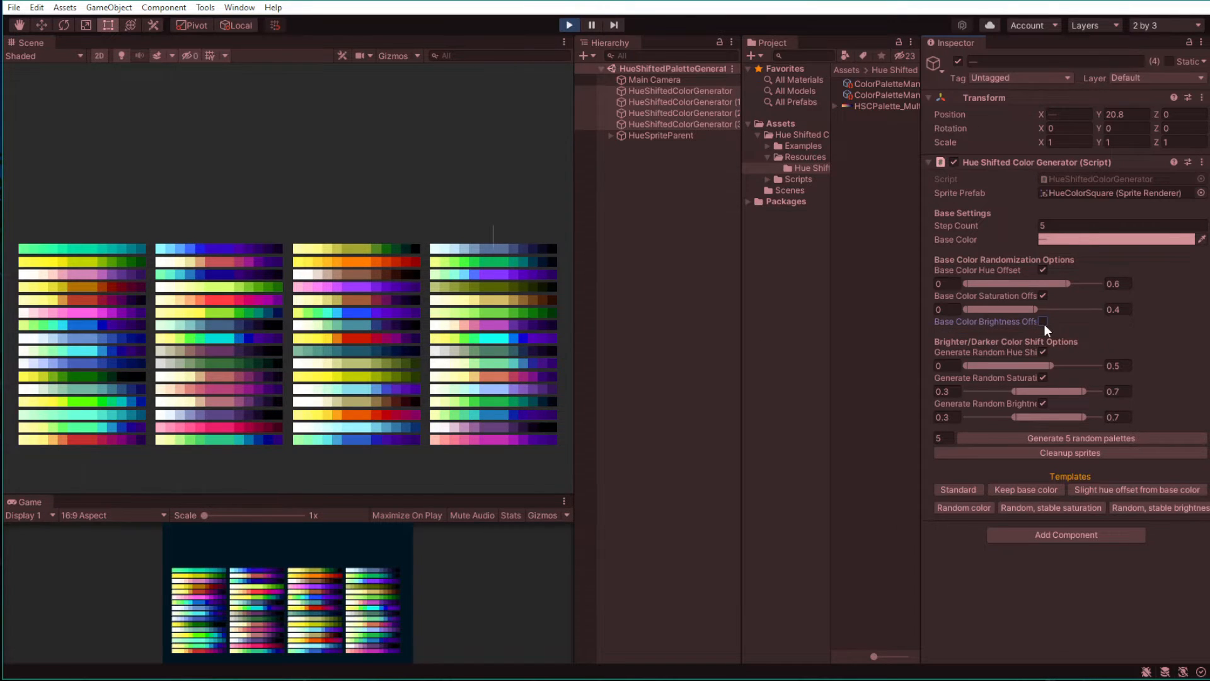
pyautogui.click(1024, 438)
pyautogui.click(1026, 438)
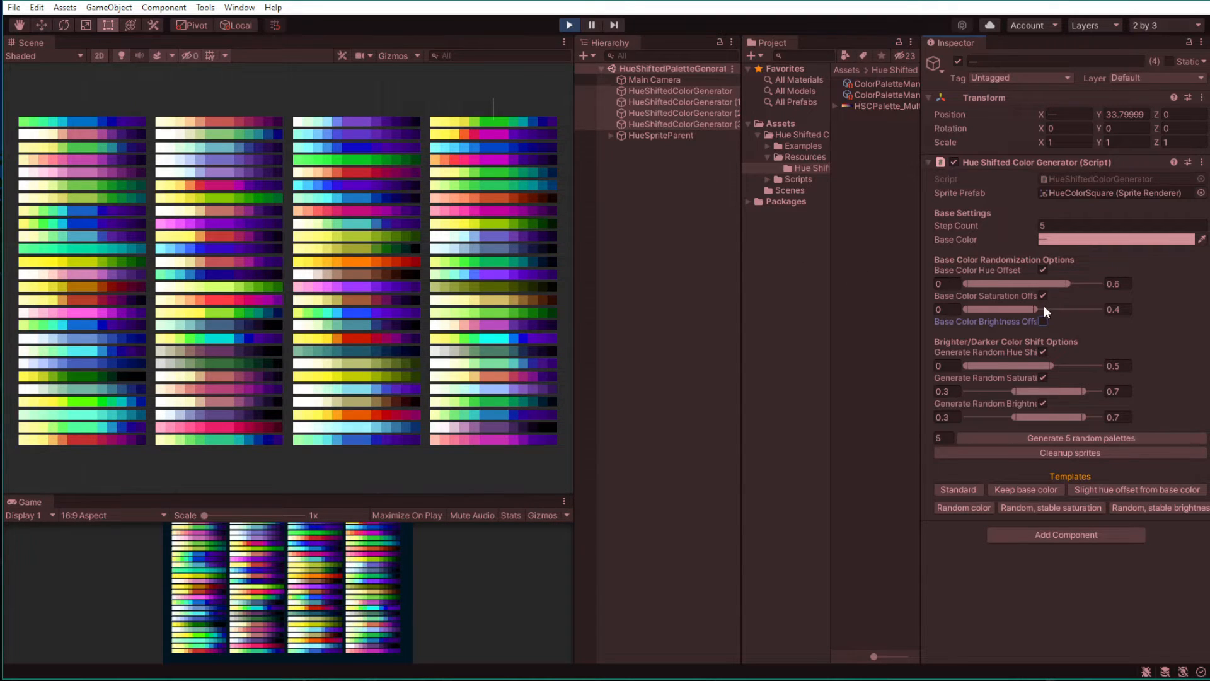
# - Reduce the base color saturation offset's upper limit to about 0.131 and generate two batches of 5 palettes
pyautogui.moveTo(1038, 309); pyautogui.dragTo(991, 312)
pyautogui.click(1027, 437)
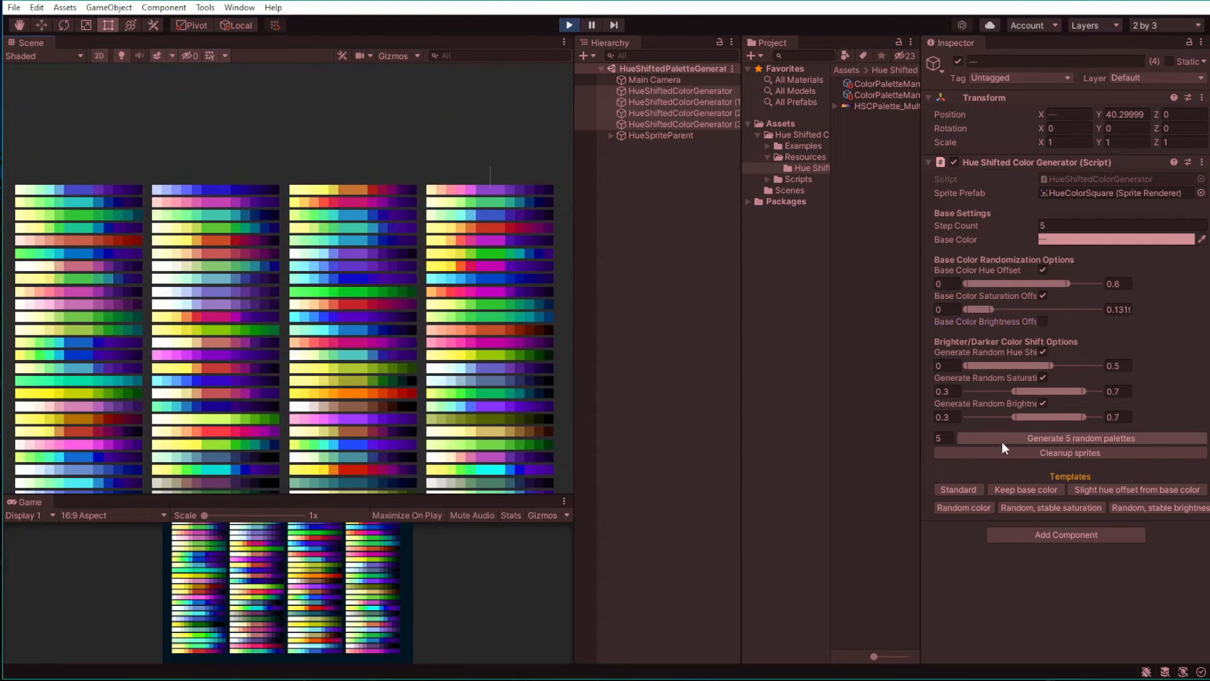
pyautogui.click(1002, 439)
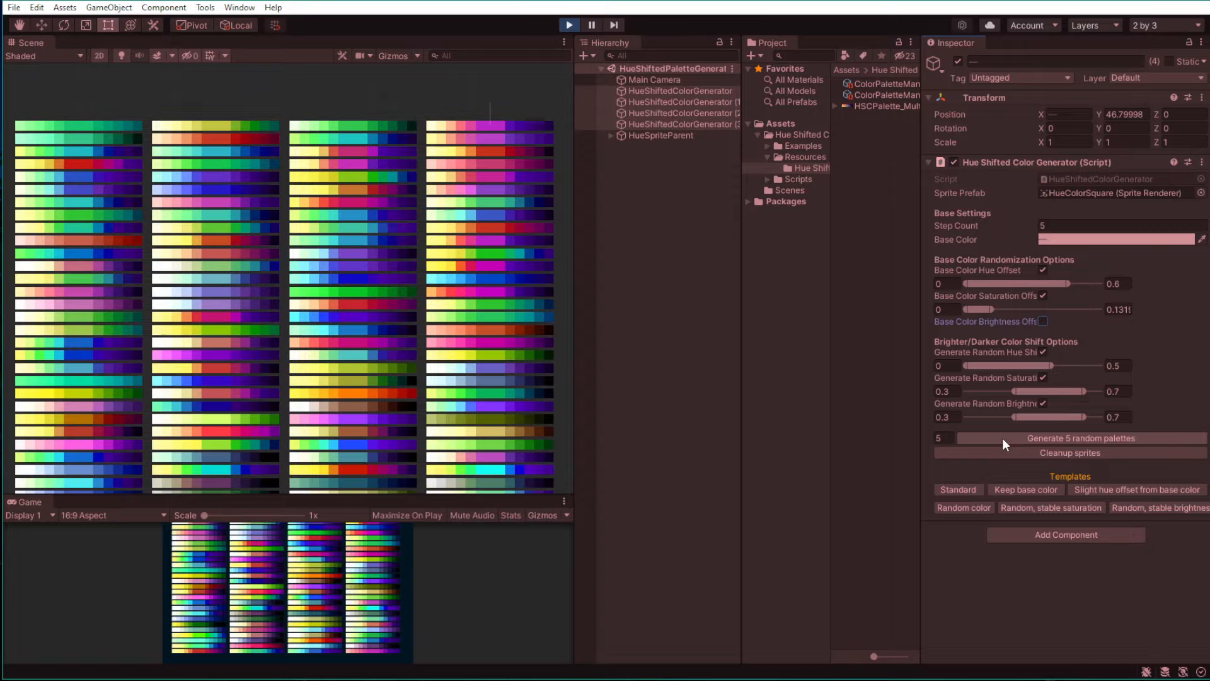
# - Select a blue square in the turquoise palette second from the top of the third column and show its palette options
pyautogui.moveTo(464, 246); pyautogui.dragTo(449, 339, button='middle')
pyautogui.scroll(5, 366, 258)
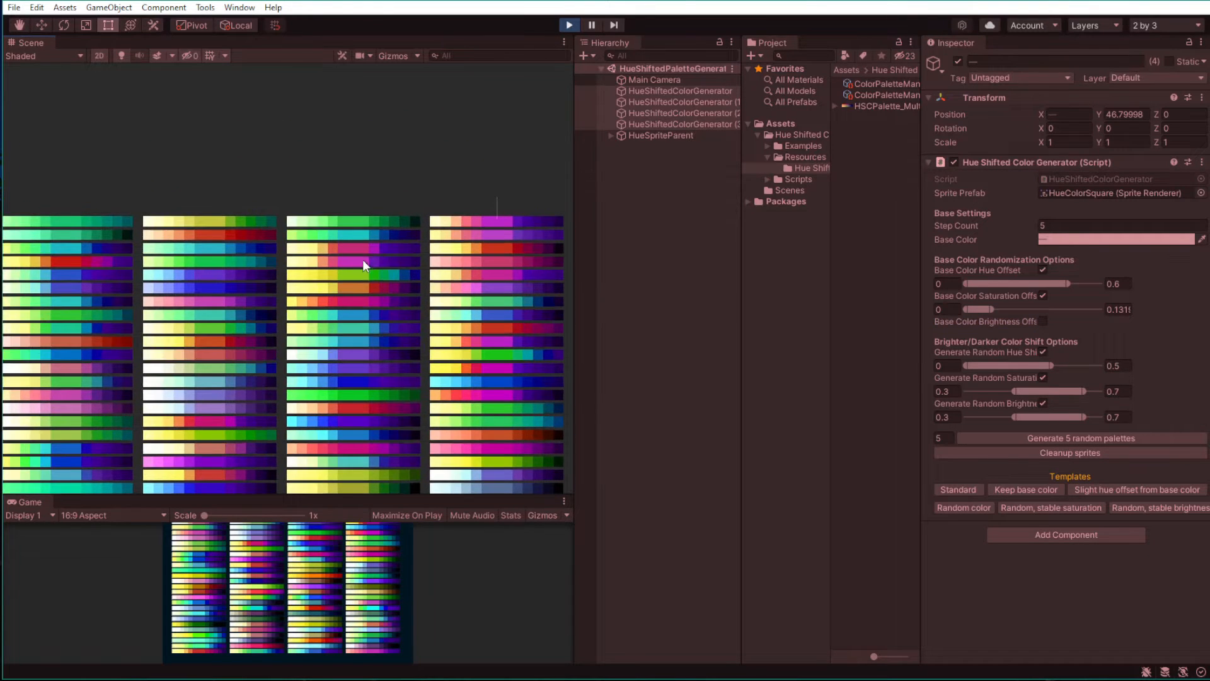
pyautogui.scroll(3, 365, 249)
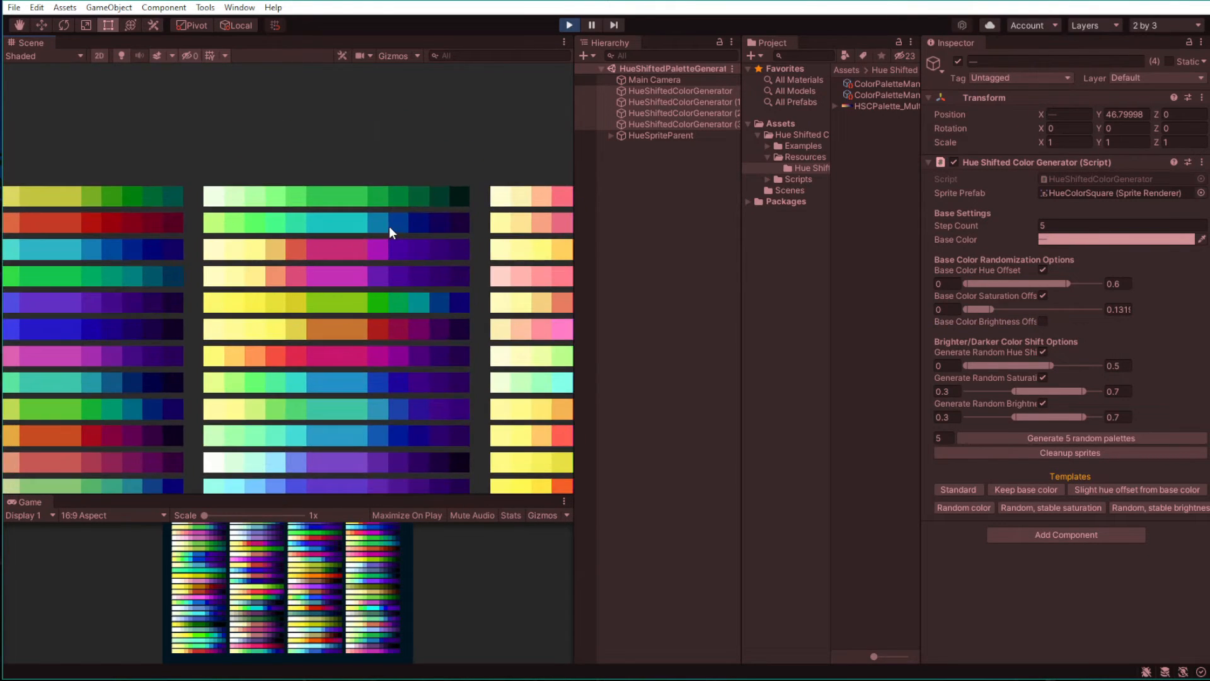
pyautogui.click(396, 224)
pyautogui.scroll(2, 396, 224)
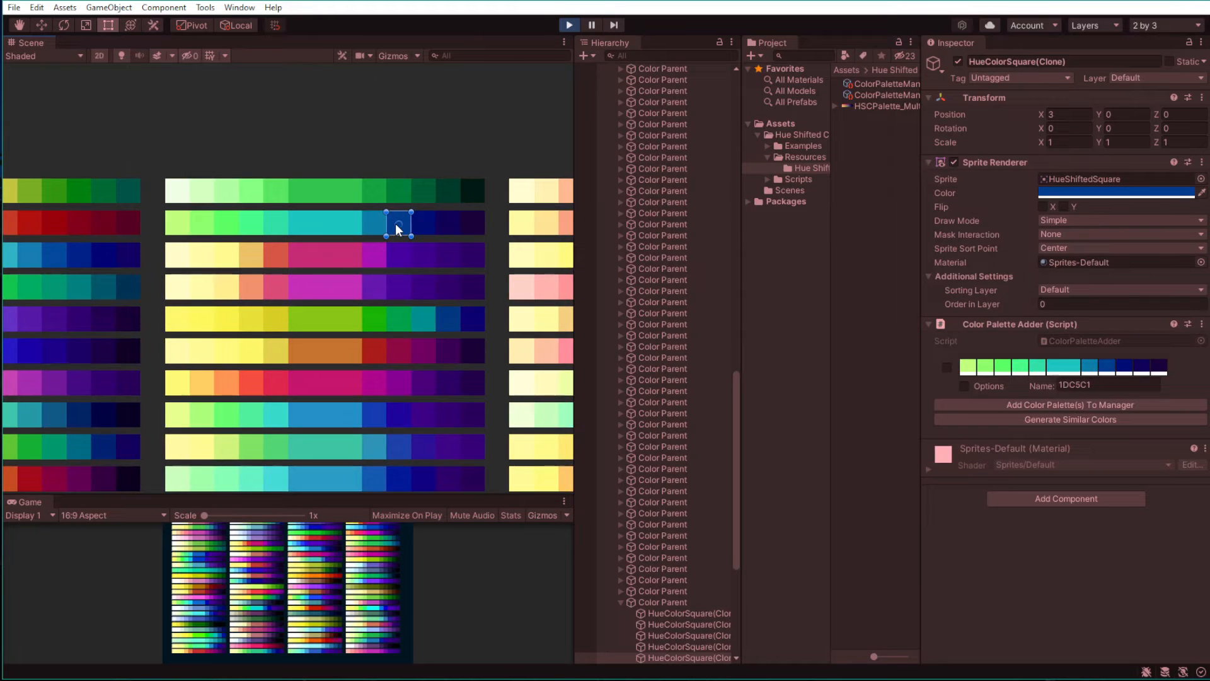
pyautogui.click(964, 386)
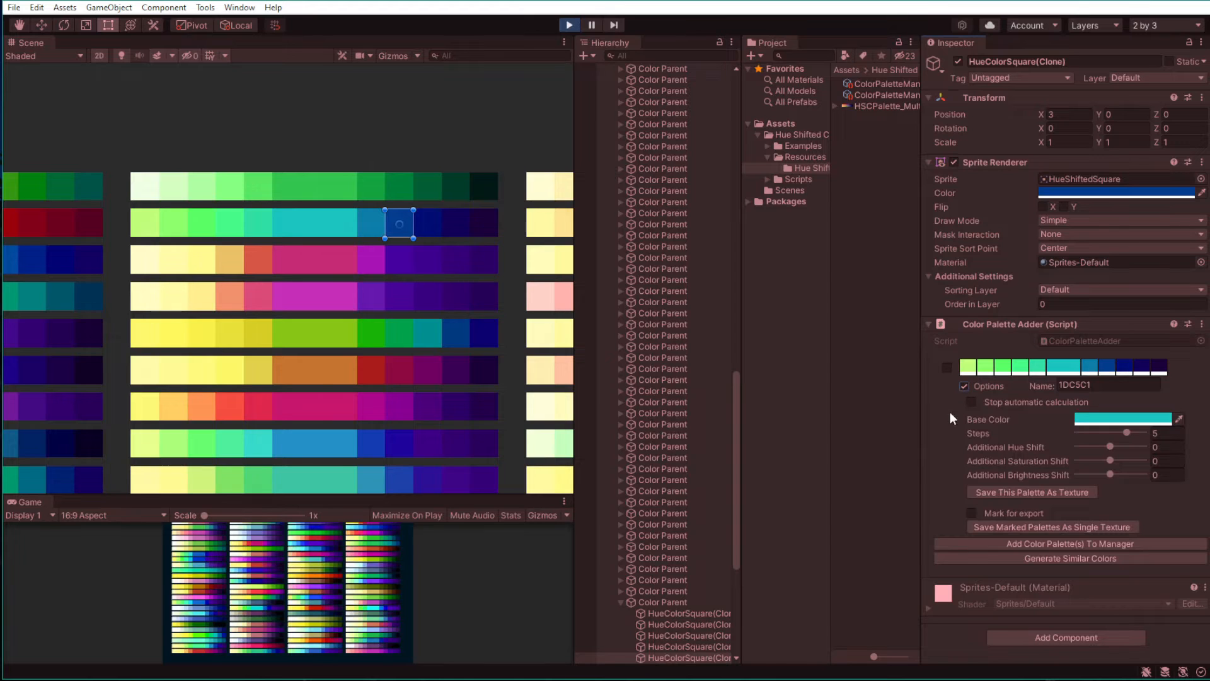
# - Set the palette's additional hue shift to about 0.063, saturation shift to -0.038 and brightness shift to 0.032
pyautogui.moveTo(1125, 435); pyautogui.dragTo(1114, 474)
# - Try the green base color 1DC555 on the turquoise palette
pyautogui.click(1111, 419)
pyautogui.moveTo(1205, 382); pyautogui.dragTo(1164, 370)
pyautogui.moveTo(1200, 332); pyautogui.dragTo(1120, 333)
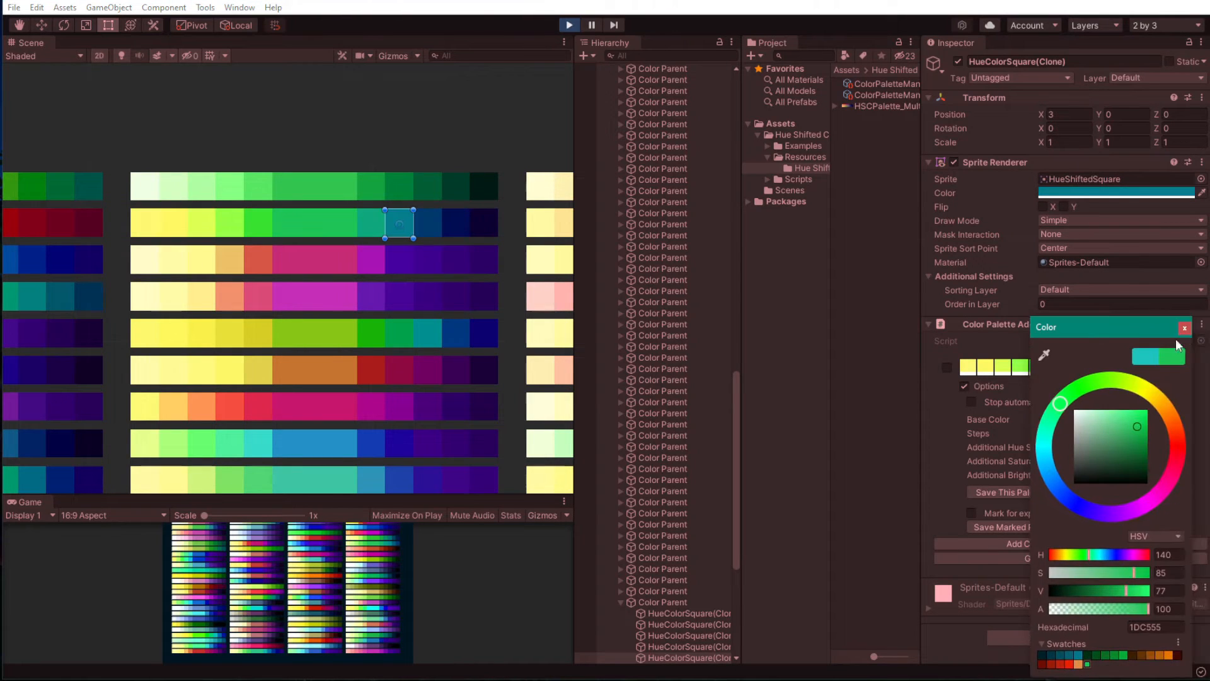
pyautogui.click(1180, 326)
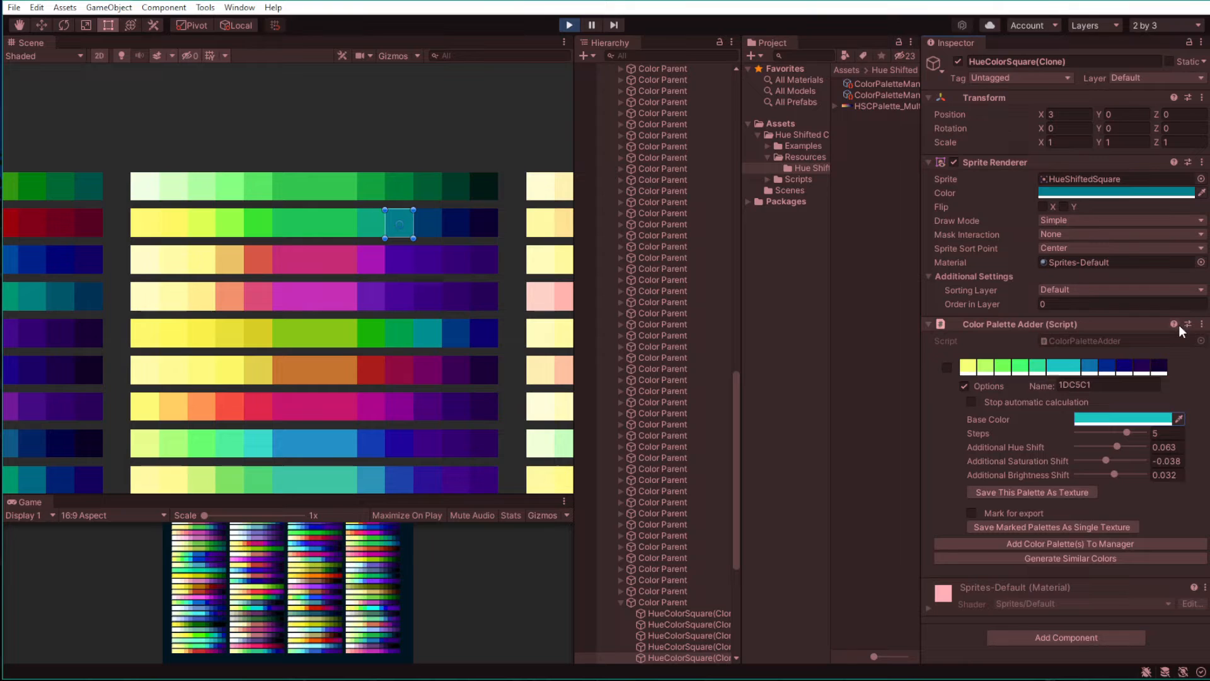
# - Set the palette's additional hue shift to 0.031 and create a generator for similar colors from it
pyautogui.moveTo(1117, 448); pyautogui.dragTo(1114, 446)
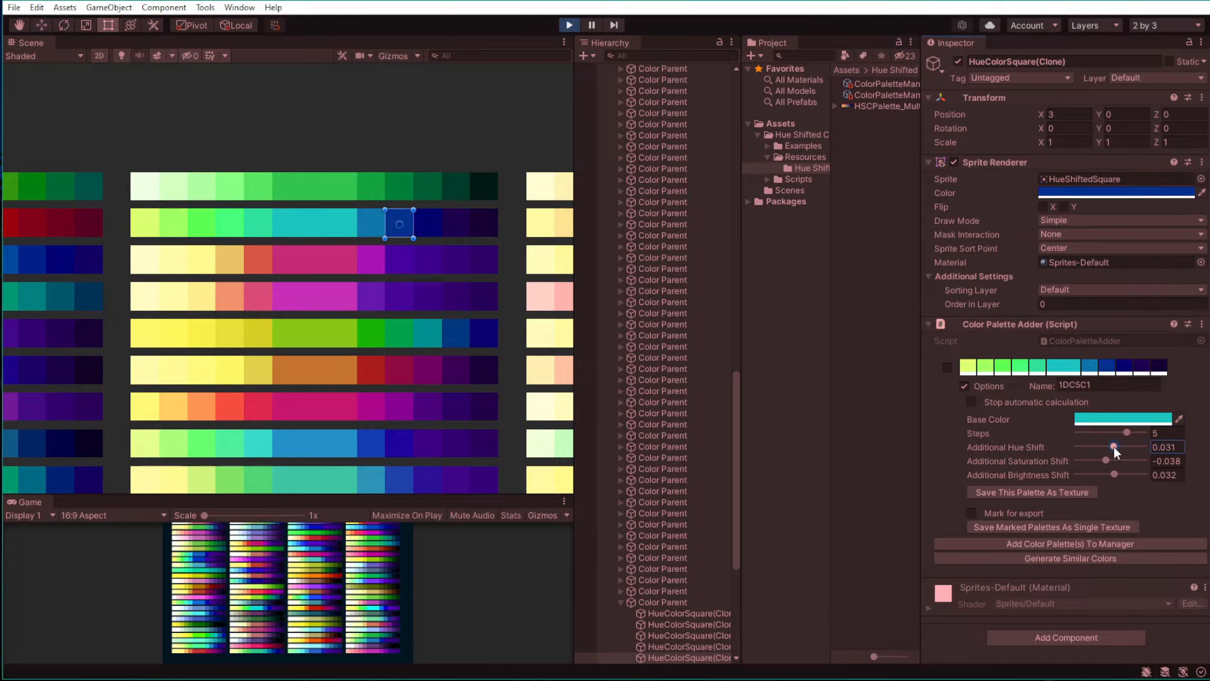
pyautogui.click(1046, 559)
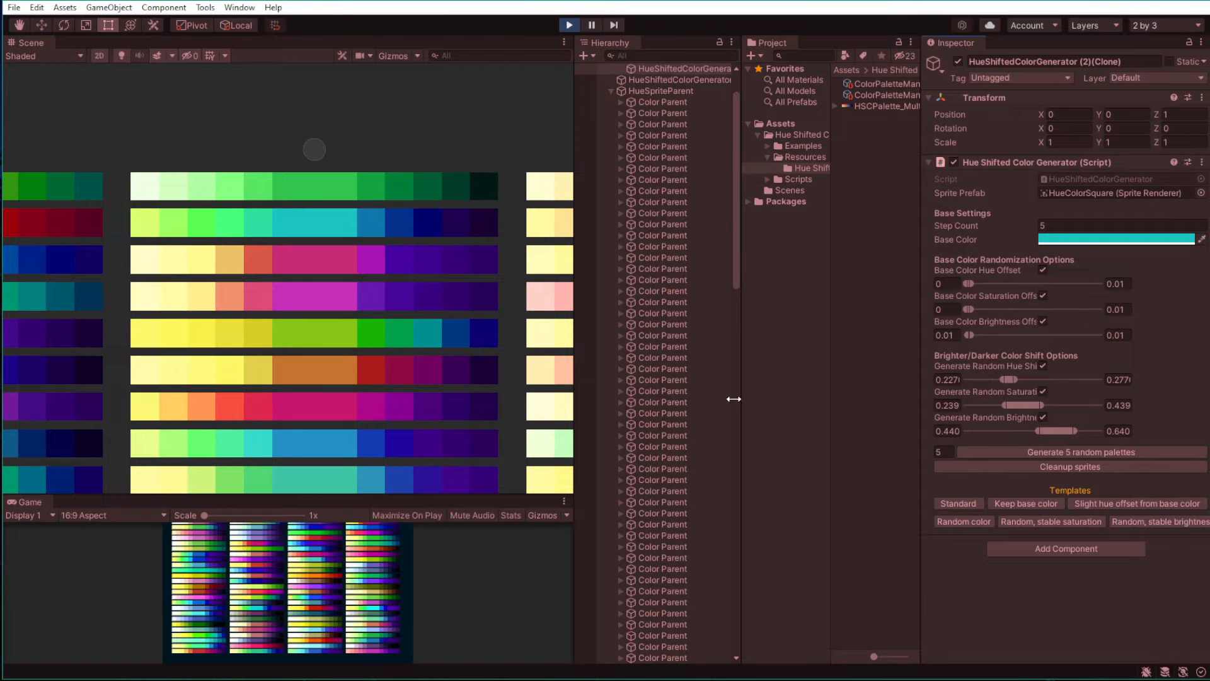
# - Generate 5 random palettes with the similar-colors generator
pyautogui.moveTo(486, 288); pyautogui.dragTo(481, 358, button='middle')
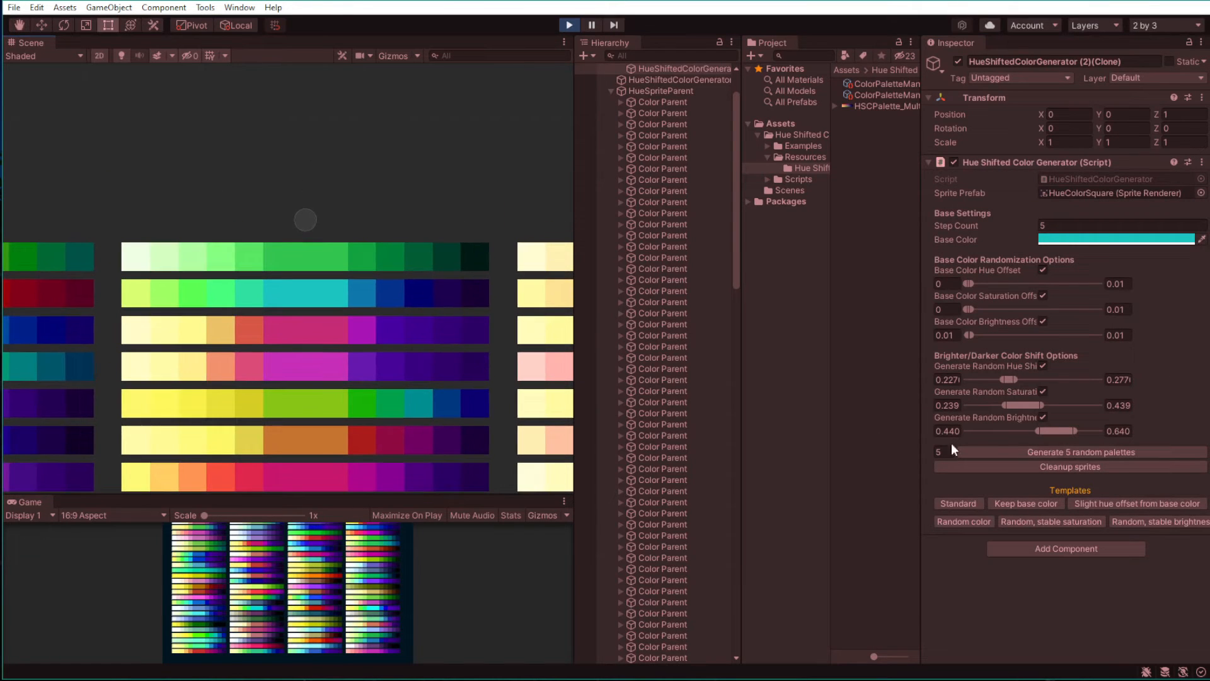
pyautogui.click(1035, 452)
pyautogui.moveTo(498, 287); pyautogui.dragTo(503, 311, button='middle')
pyautogui.moveTo(445, 281); pyautogui.dragTo(444, 300, button='middle')
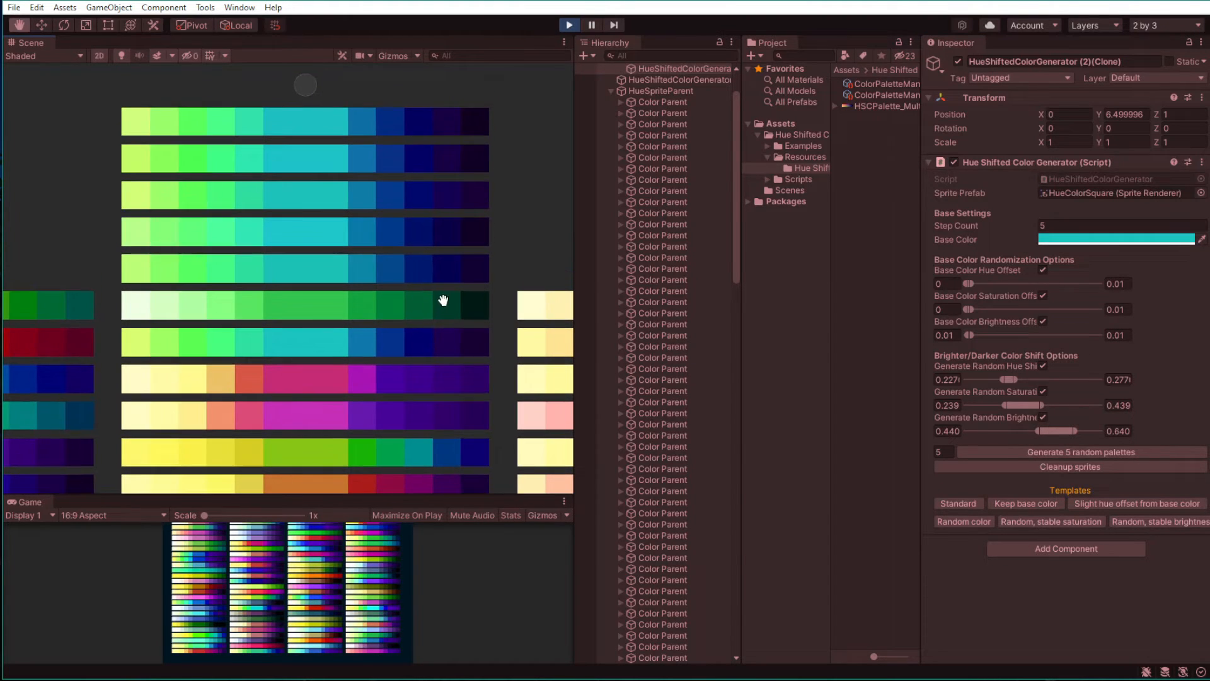
# - Add the adjusted turquoise palette to the color palette manager and hide its options there
pyautogui.click(387, 346)
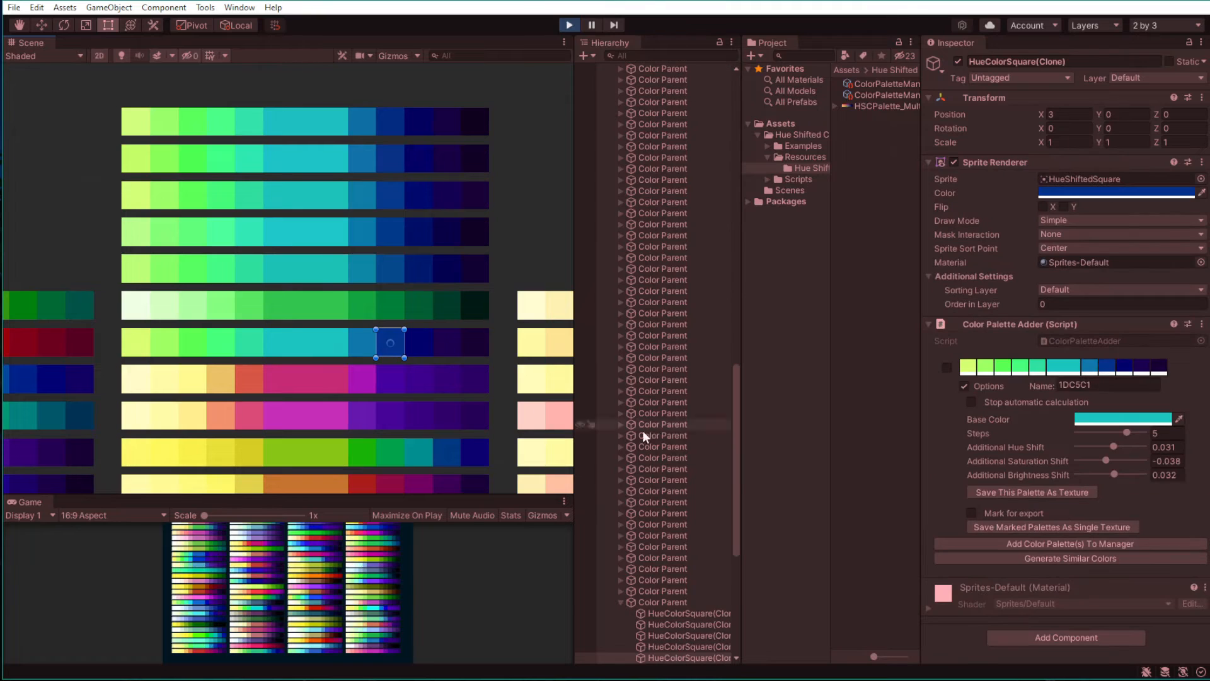
pyautogui.click(995, 543)
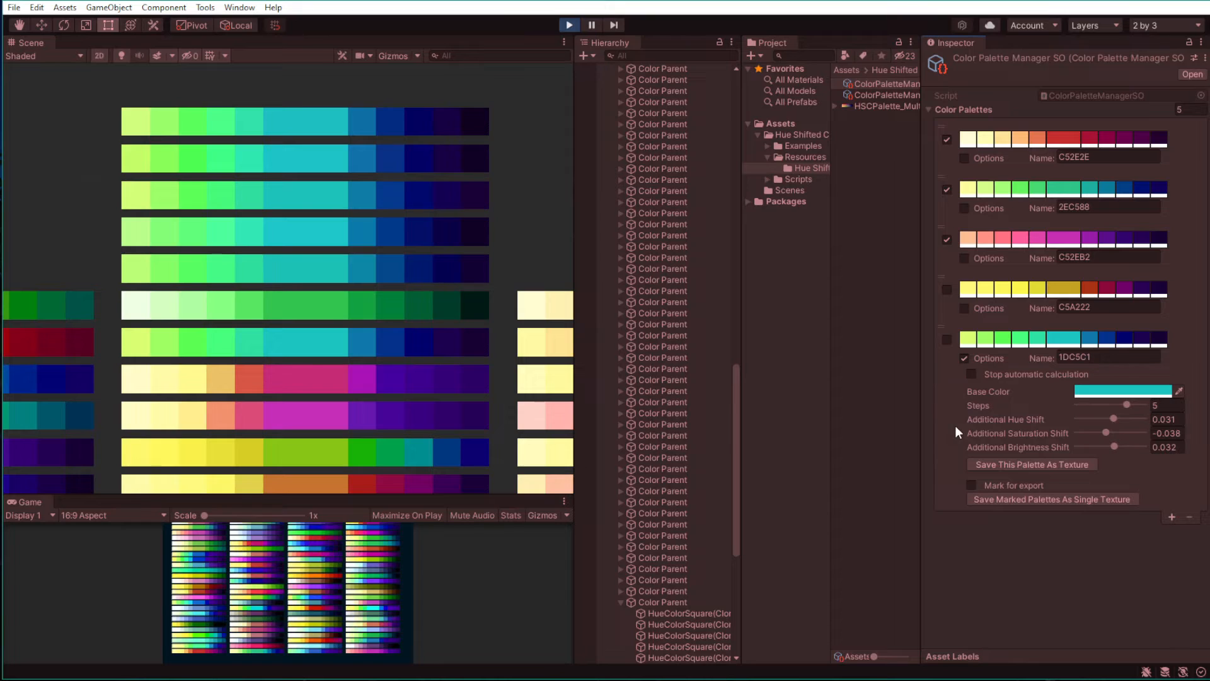
pyautogui.click(965, 360)
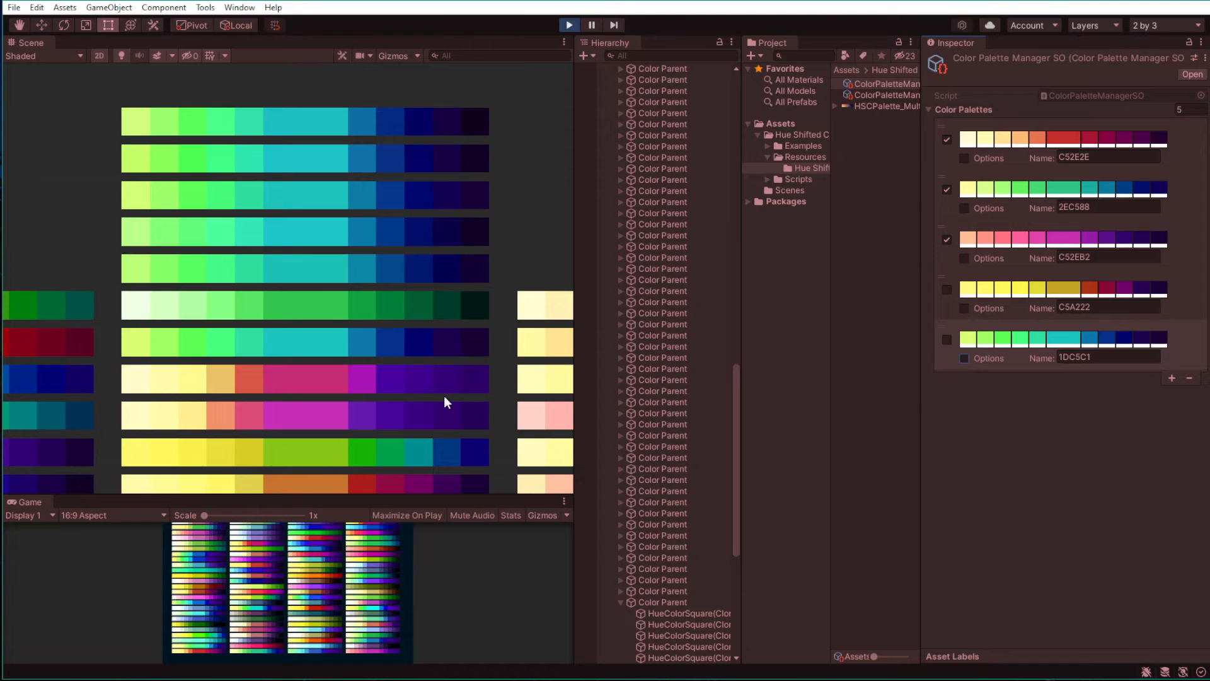
# - Select squares from four palettes in the second column and two in the third, and add all six palettes to the manager
pyautogui.scroll(-10, 444, 396)
pyautogui.moveTo(246, 384); pyautogui.dragTo(412, 241, button='middle')
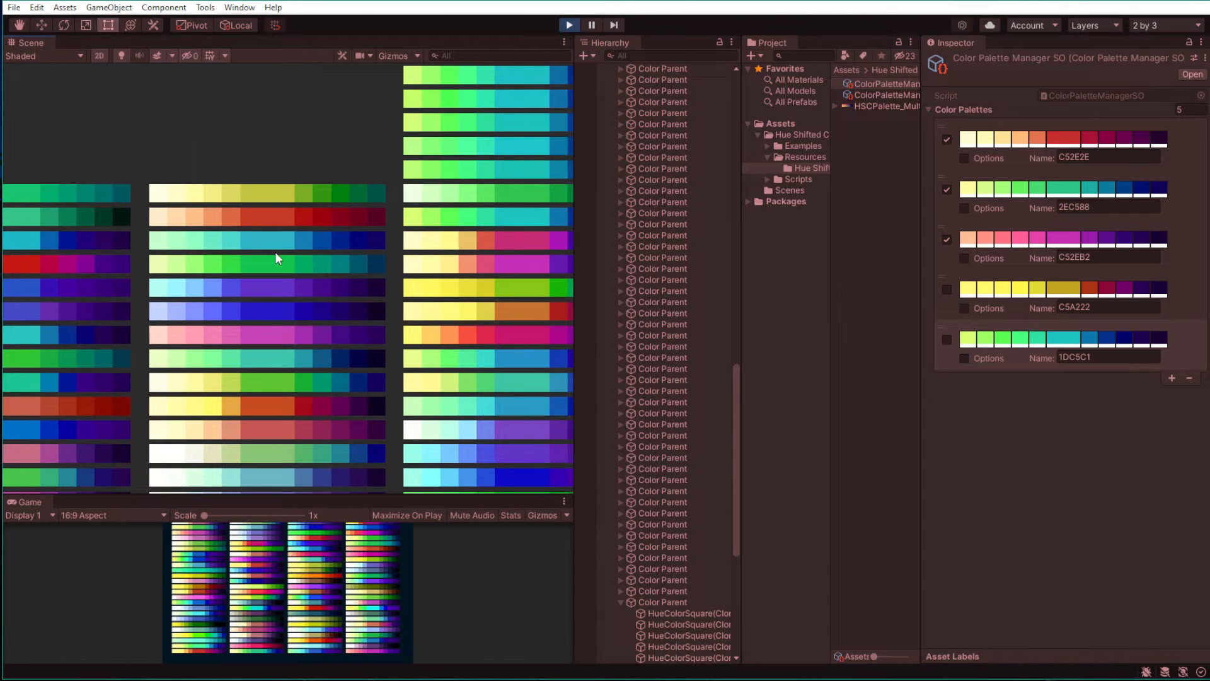
pyautogui.click(308, 264)
pyautogui.keyDown('shift'); pyautogui.click(321, 316); pyautogui.keyUp('shift')
pyautogui.keyDown('shift'); pyautogui.click(322, 359); pyautogui.keyUp('shift')
pyautogui.keyDown('shift'); pyautogui.click(322, 407); pyautogui.keyUp('shift')
pyautogui.keyDown('shift'); pyautogui.click(449, 382); pyautogui.keyUp('shift')
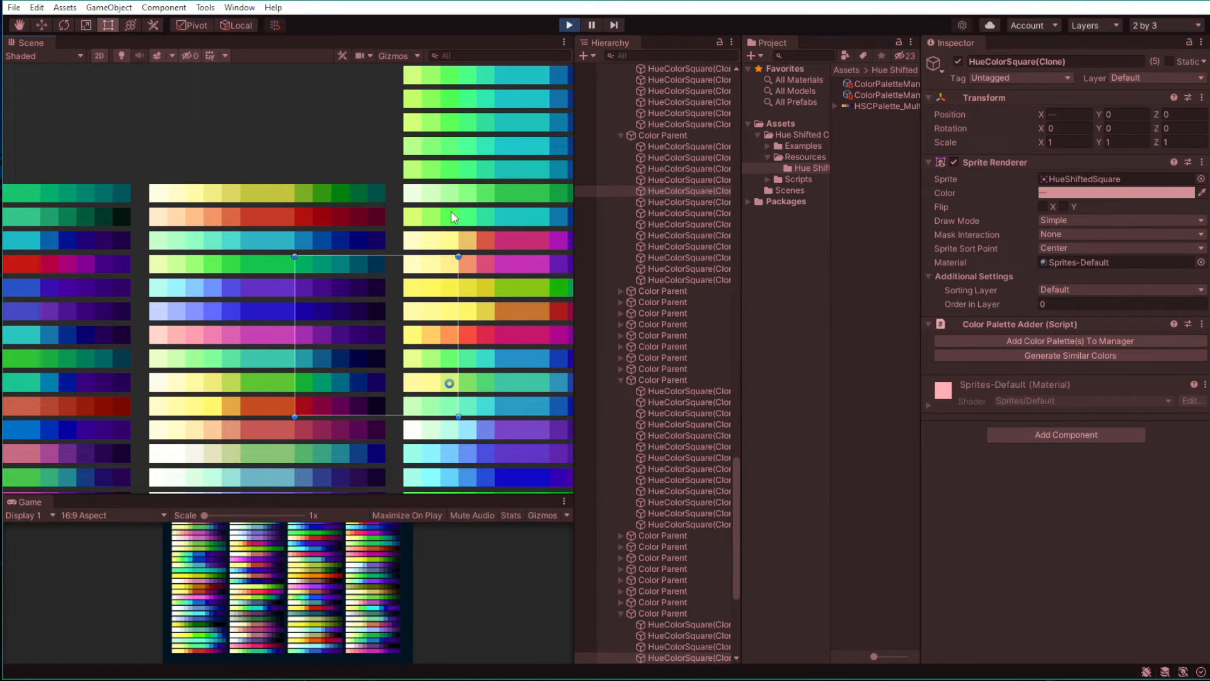
pyautogui.keyDown('shift'); pyautogui.click(413, 194); pyautogui.keyUp('shift')
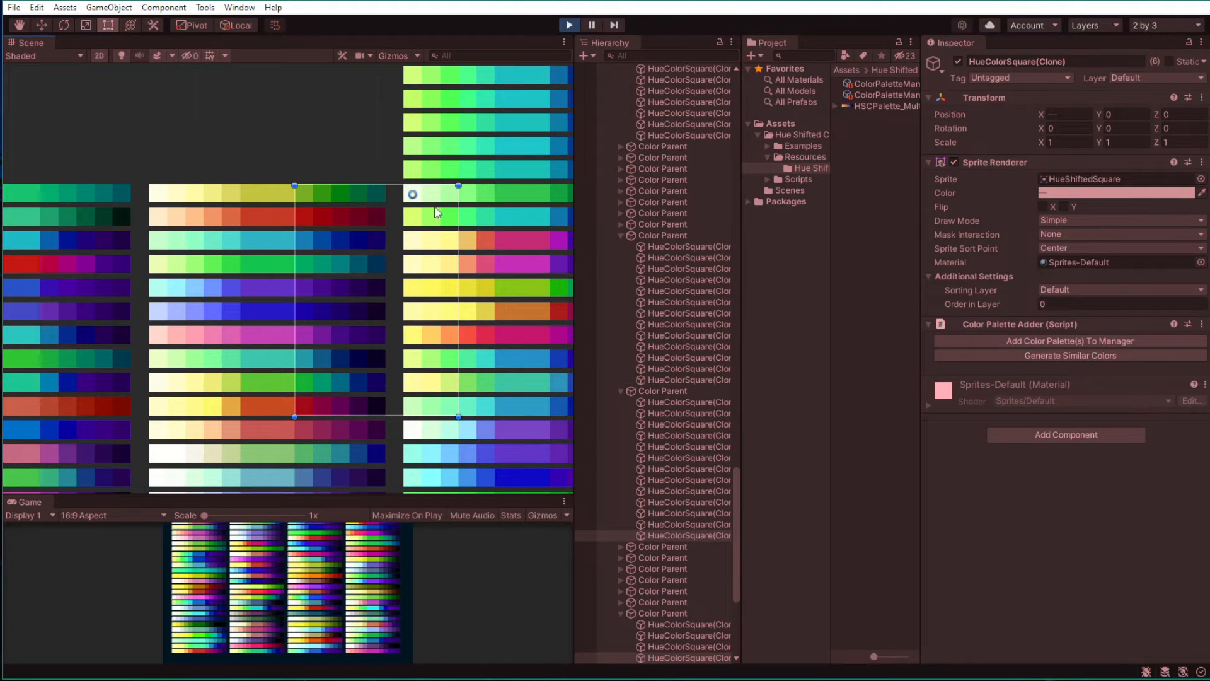
pyautogui.click(1000, 345)
pyautogui.scroll(-1, 1000, 345)
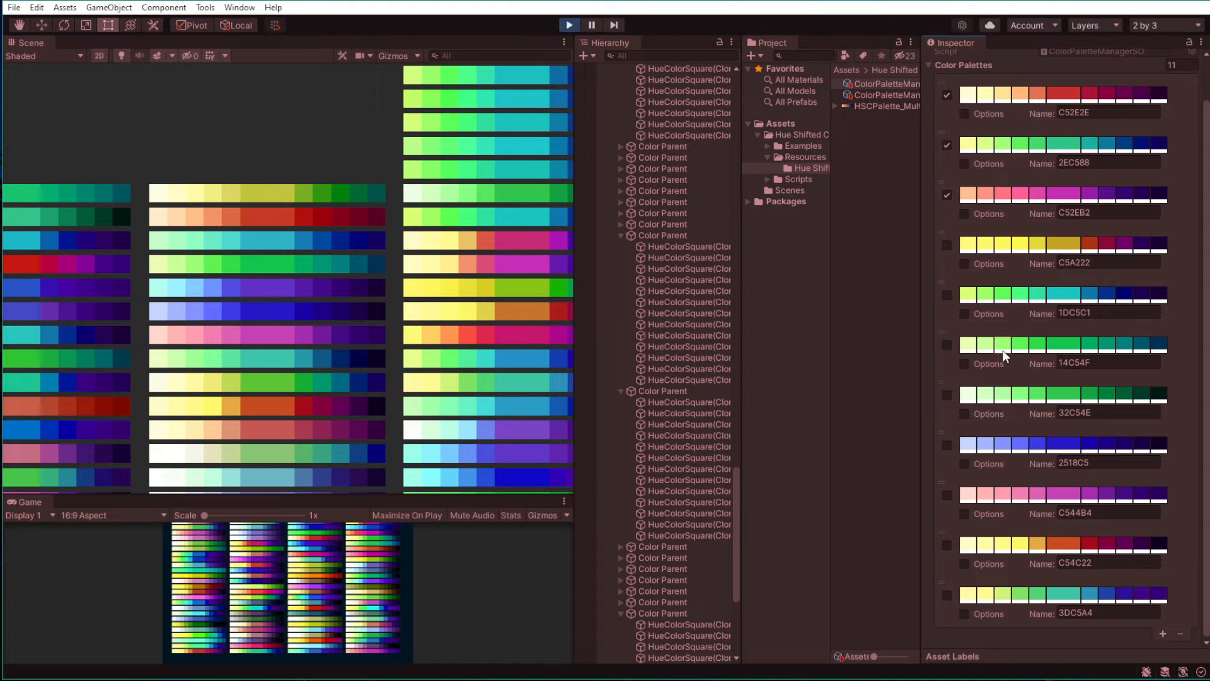
# - Examine the saved palettes in the Hue Shifted Color Palettes window and close it
pyautogui.click(778, 314)
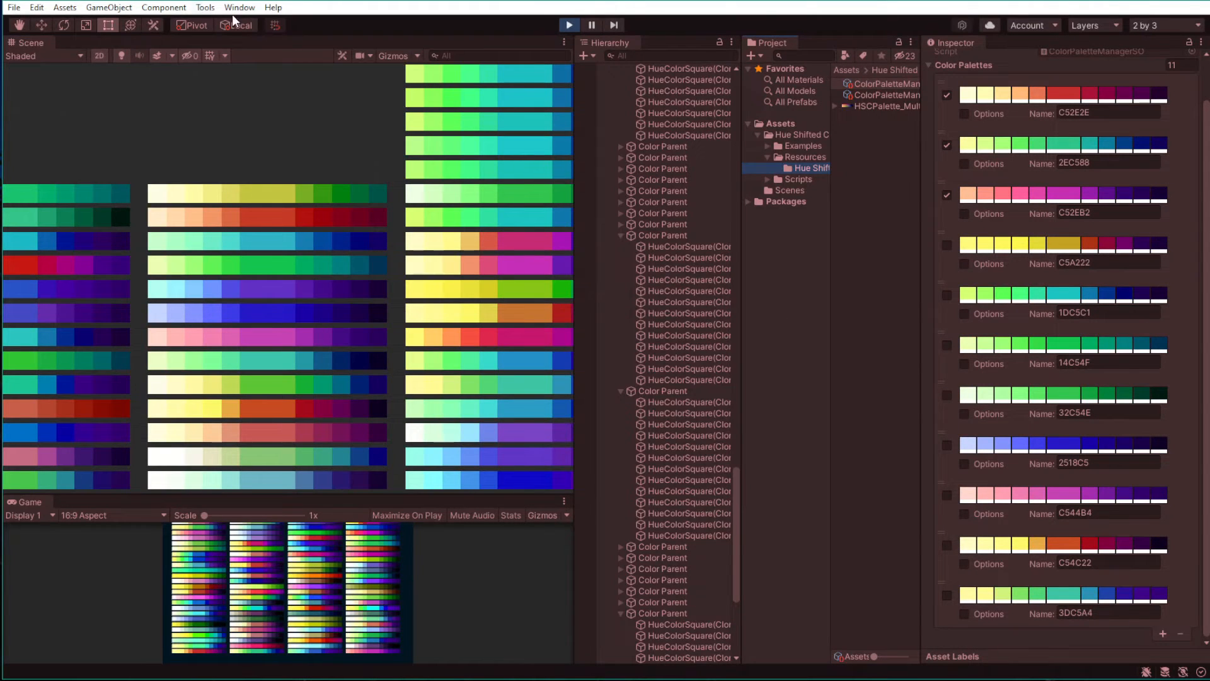
pyautogui.click(205, 7)
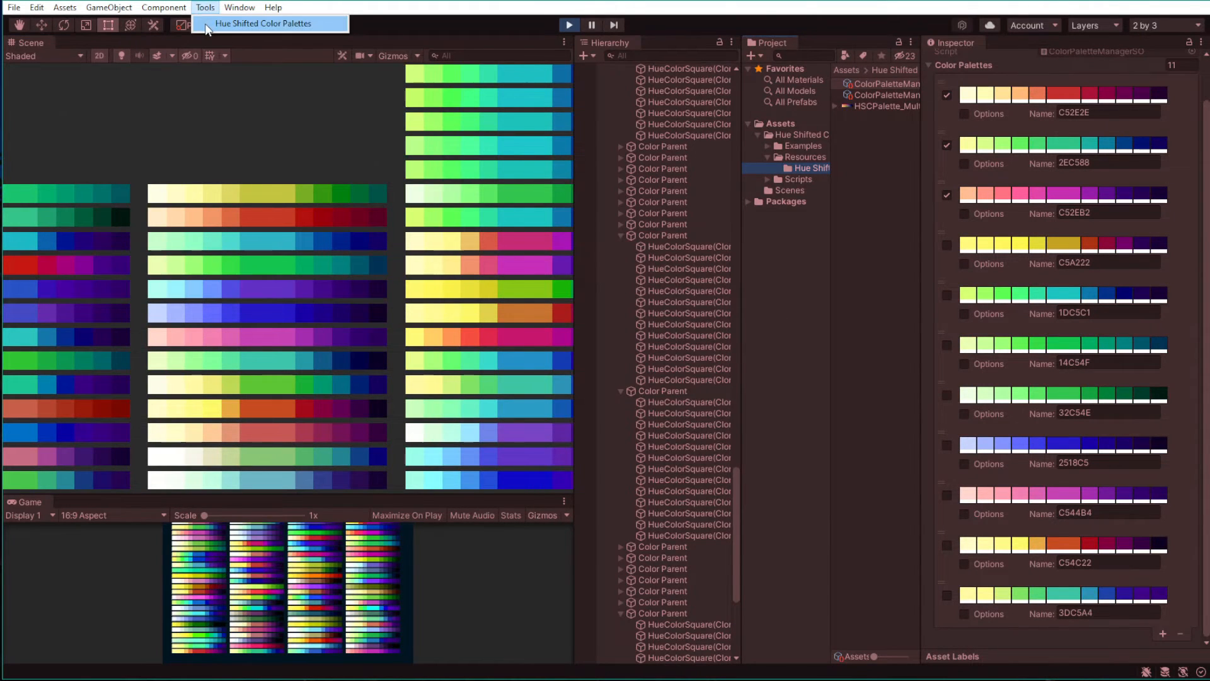
pyautogui.click(208, 25)
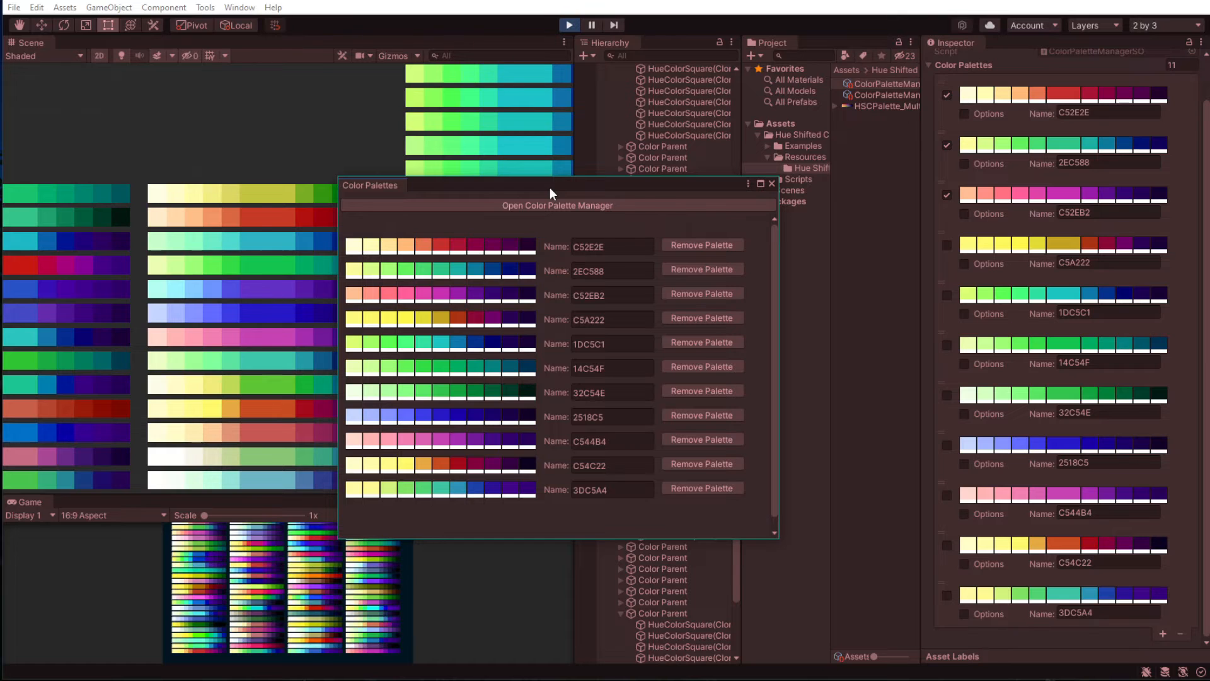
pyautogui.click(772, 183)
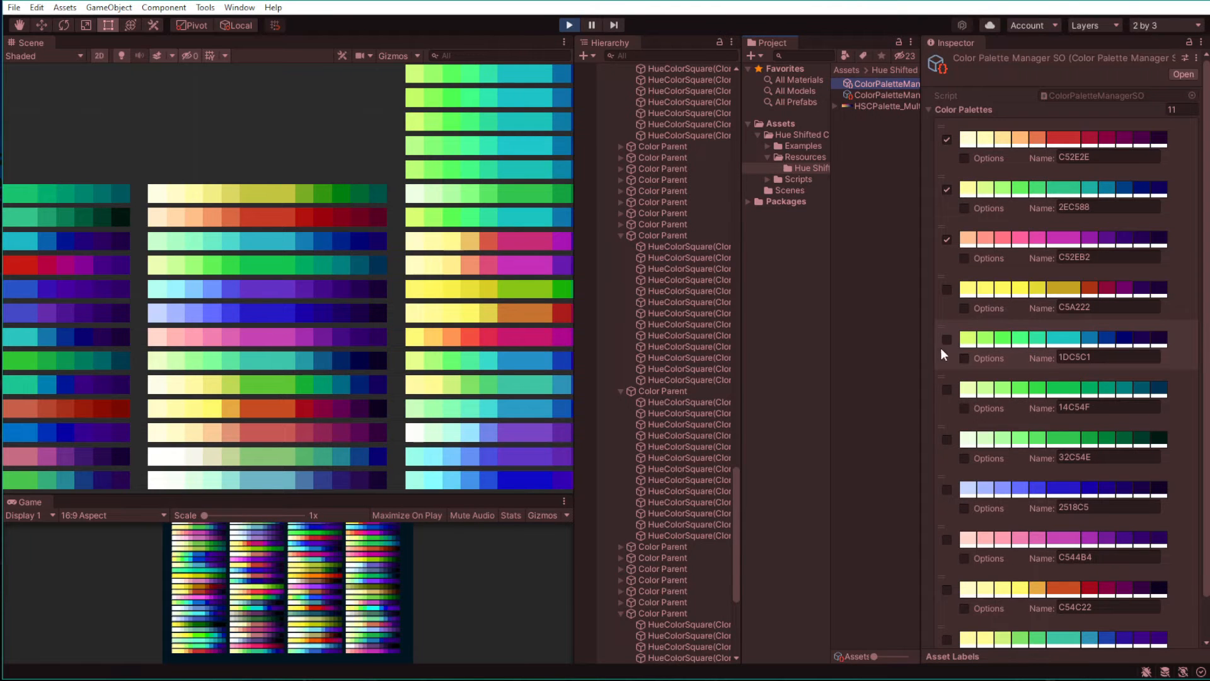
# - Save the 1DC5C1 palette as its own texture and select the exported texture file
pyautogui.click(964, 359)
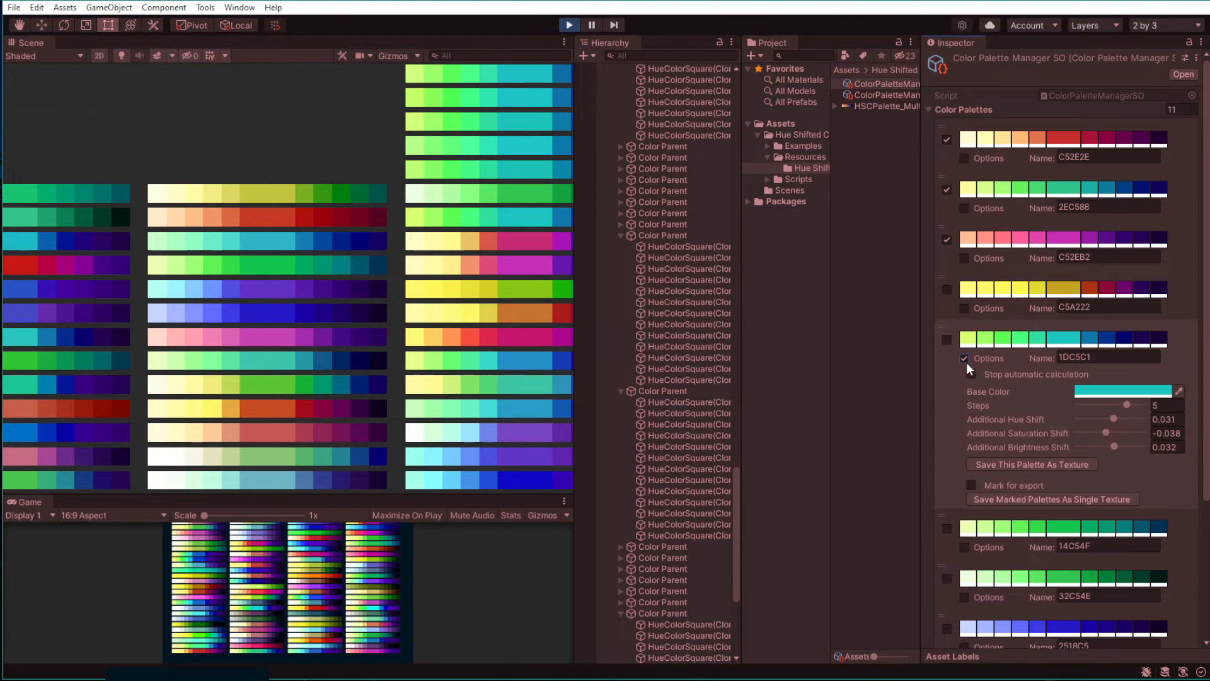
pyautogui.click(1027, 464)
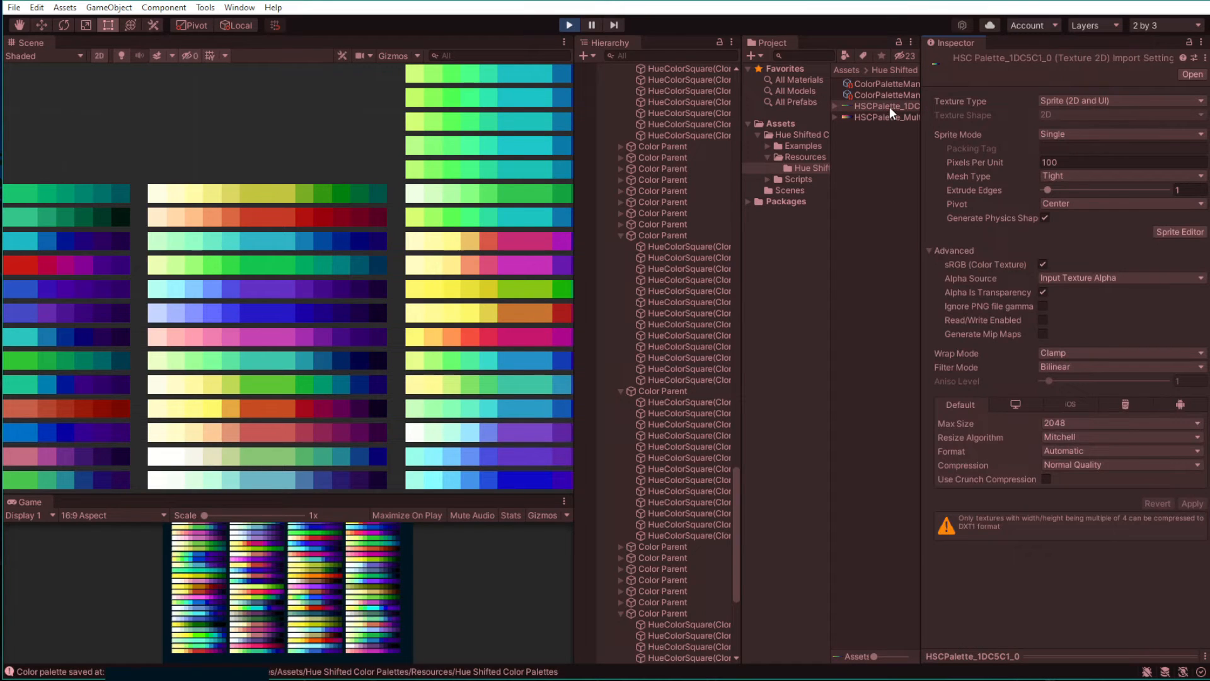
pyautogui.click(874, 106)
pyautogui.click(884, 134)
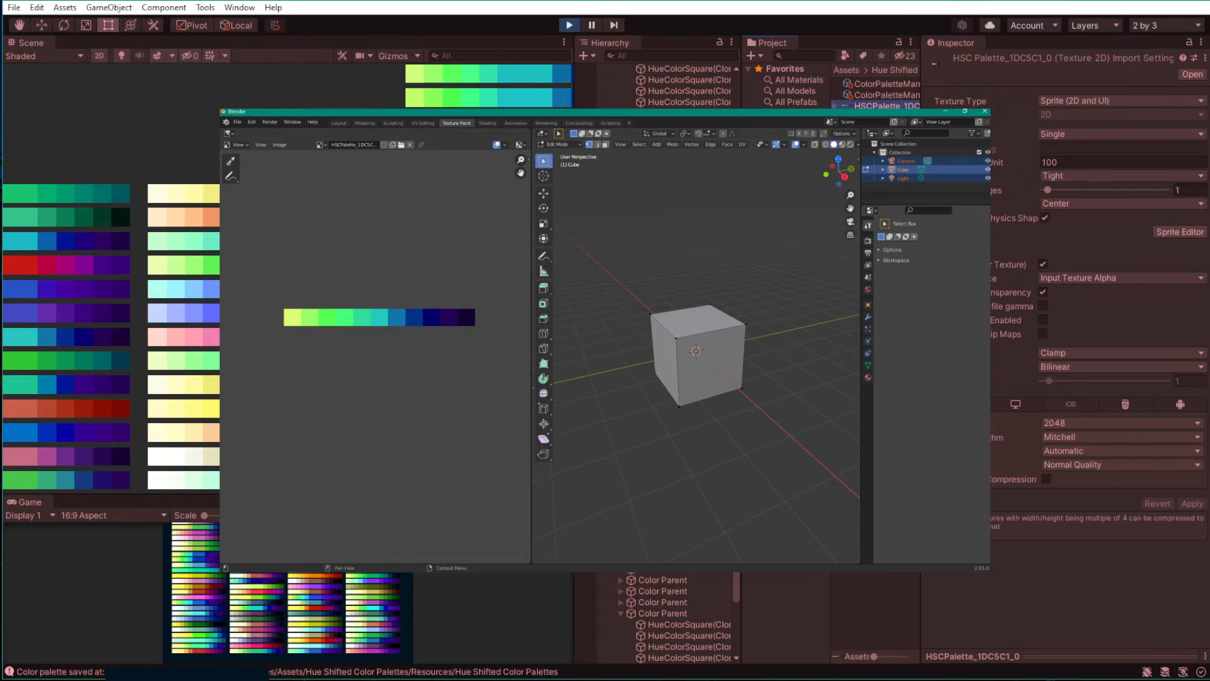
# - Return to the color palette manager, hide the 1DC5C1 options, and mark palettes 1DC5C1, 14C54F, 32C54E, 2518C5 and C544B4 for export
pyautogui.click(885, 84)
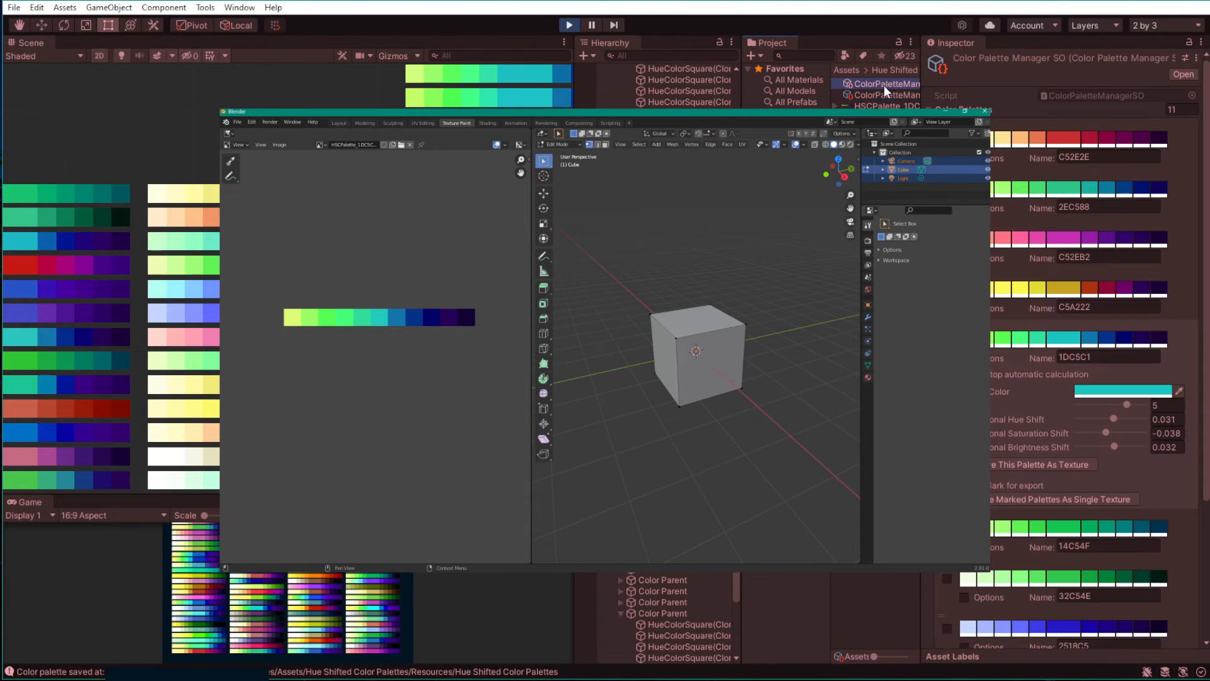
pyautogui.click(964, 357)
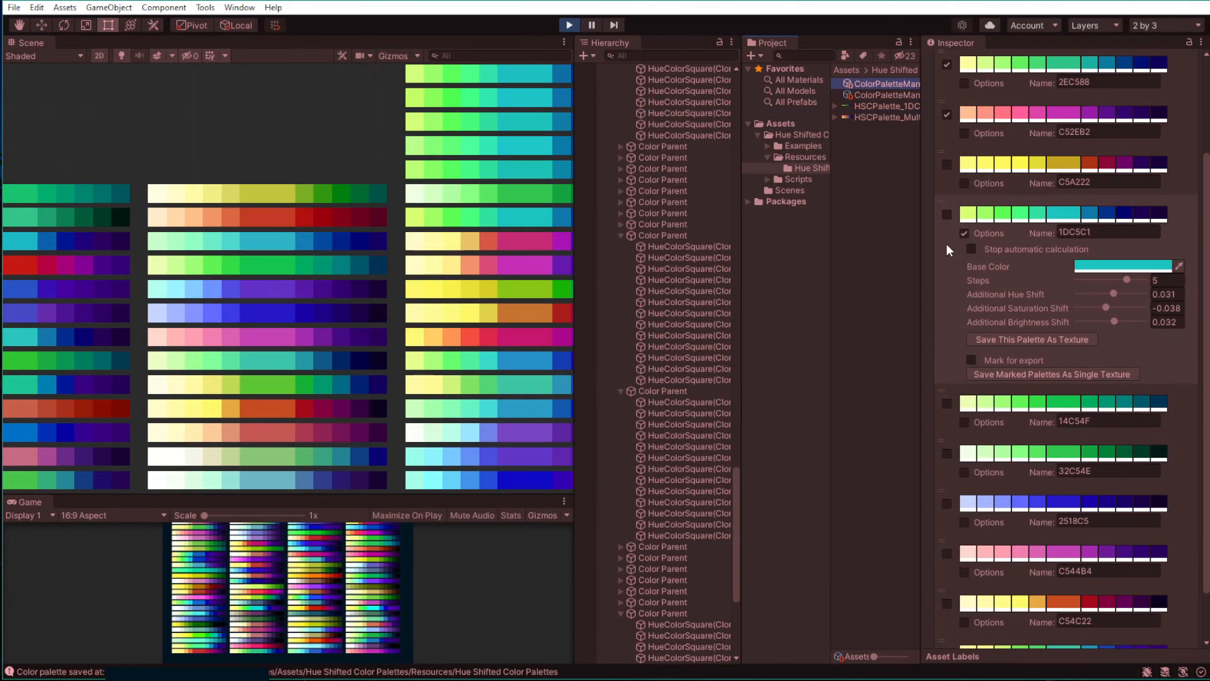
pyautogui.scroll(-2, 962, 232)
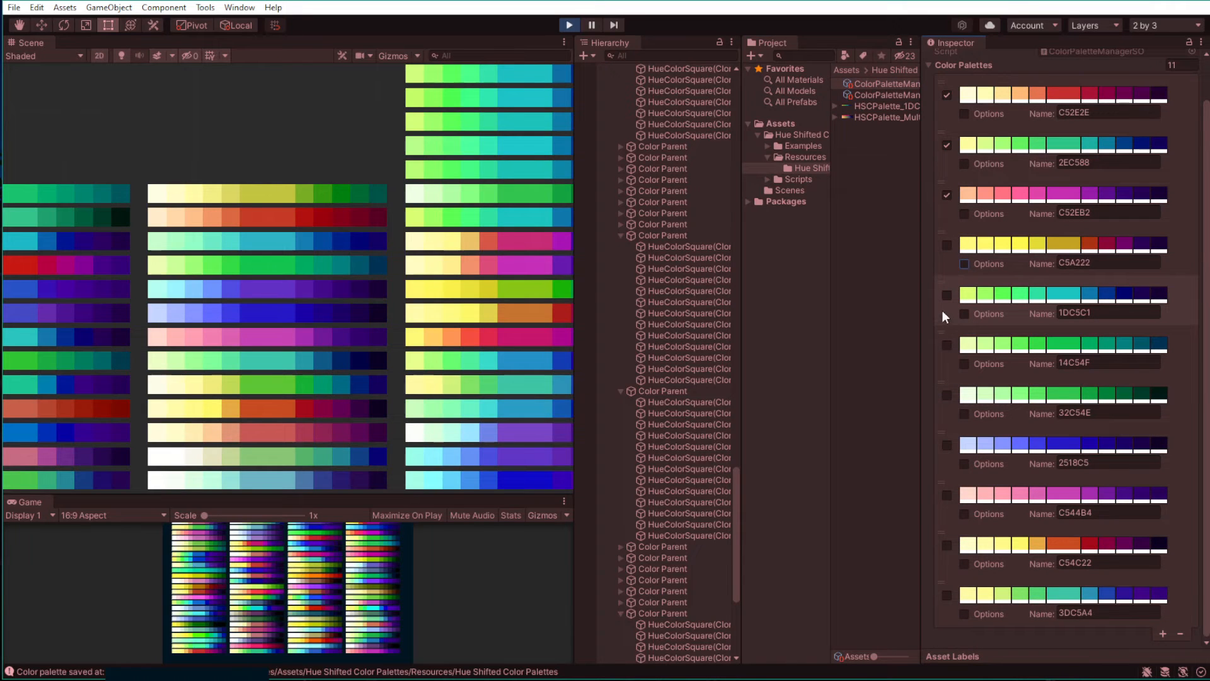
pyautogui.click(947, 344)
pyautogui.click(947, 395)
pyautogui.click(947, 445)
pyautogui.click(947, 494)
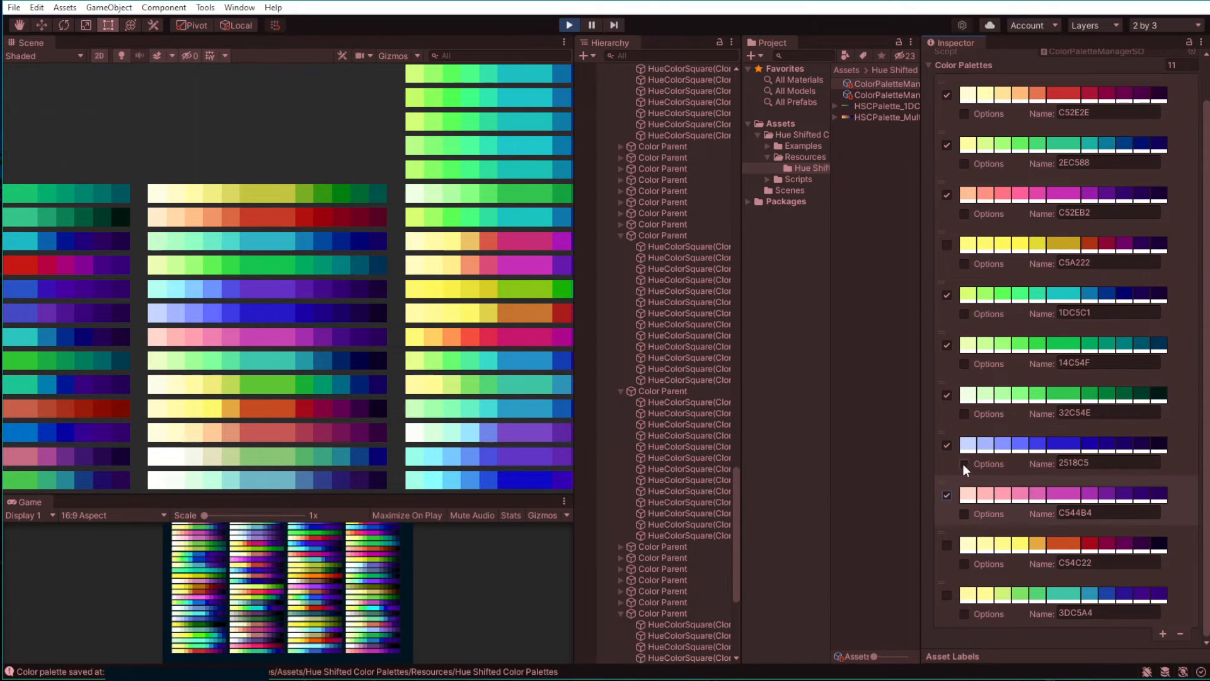
# - Show the options of palette 2518C5 and save all marked palettes as a single texture
pyautogui.click(964, 464)
pyautogui.scroll(-3, 961, 479)
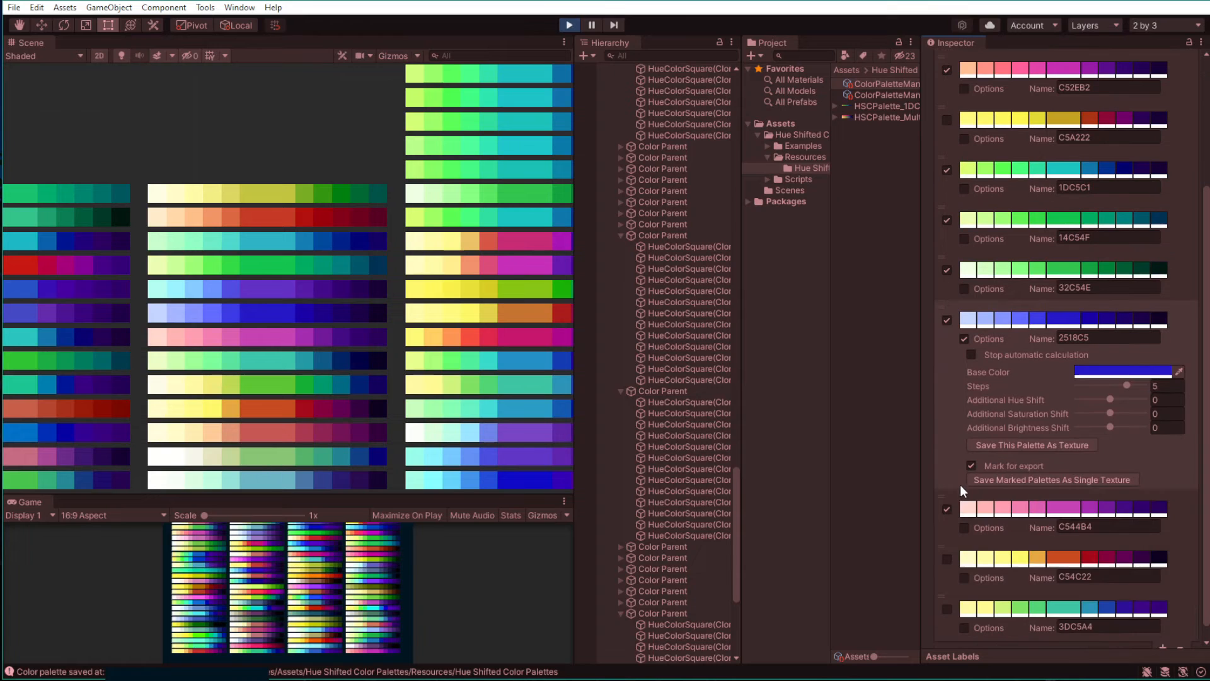
pyautogui.click(1000, 481)
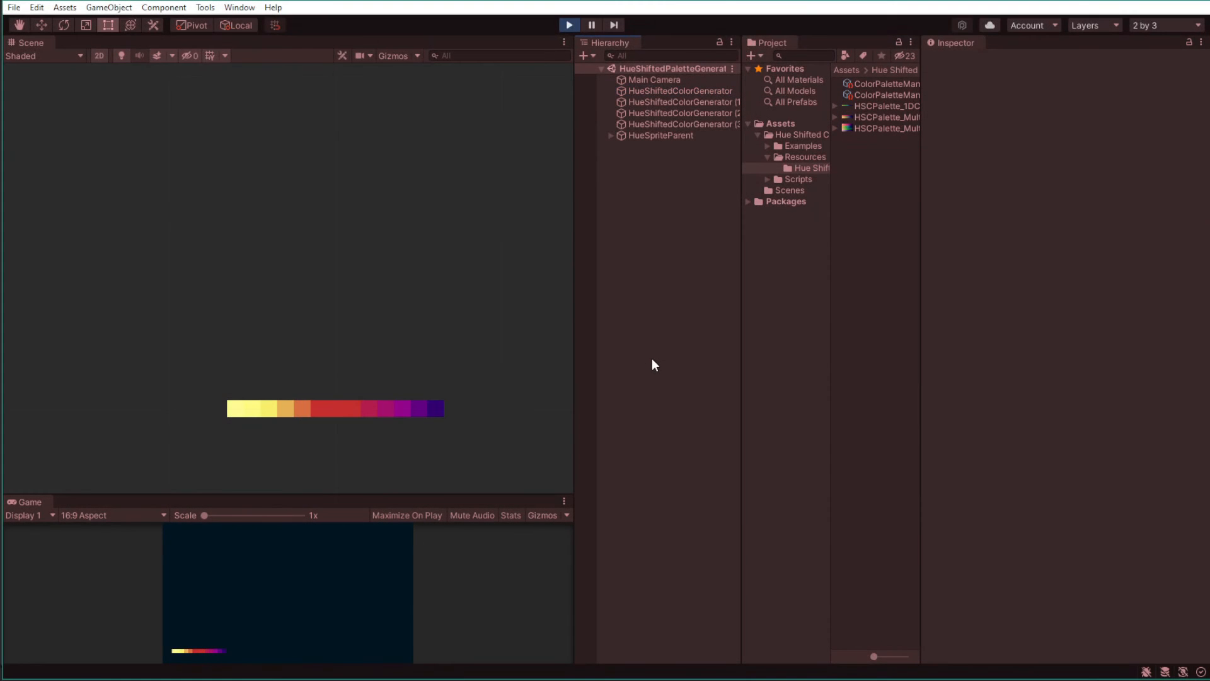
# - Disable the random saturation and hue shifts on the first HueShiftedColorGenerator and generate 5 palettes with only the brightness shift
pyautogui.click(688, 93)
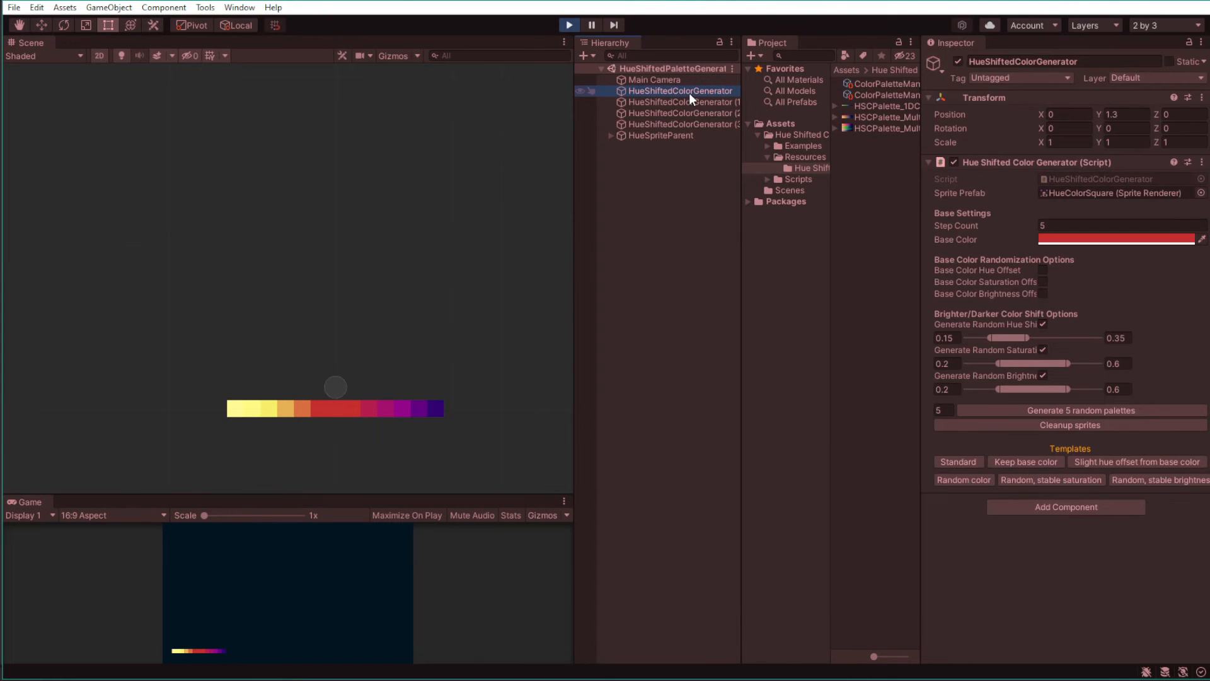
pyautogui.scroll(4, 378, 414)
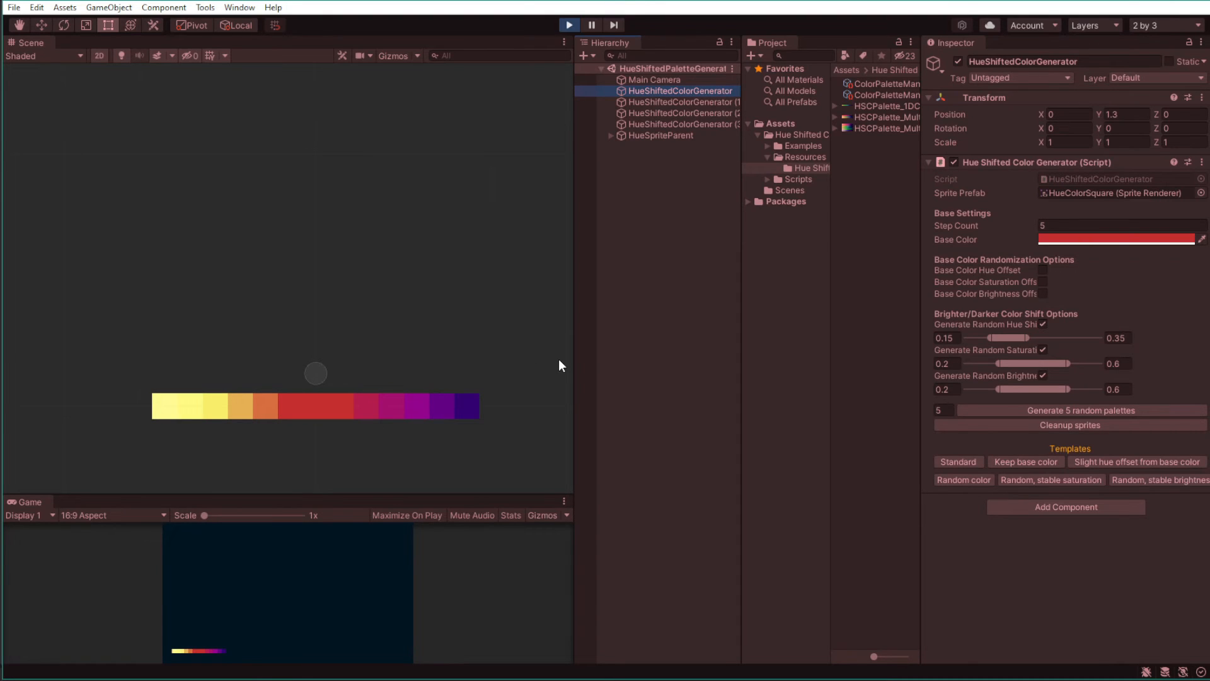
pyautogui.click(1043, 350)
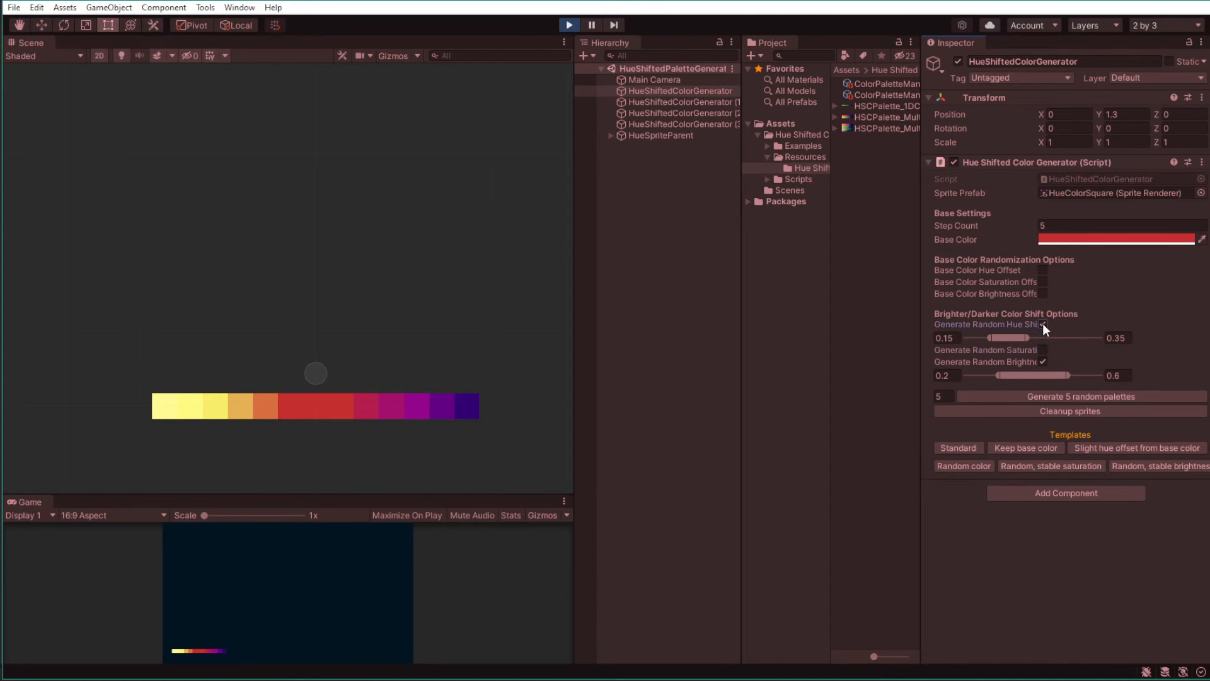
pyautogui.click(1043, 324)
pyautogui.click(988, 378)
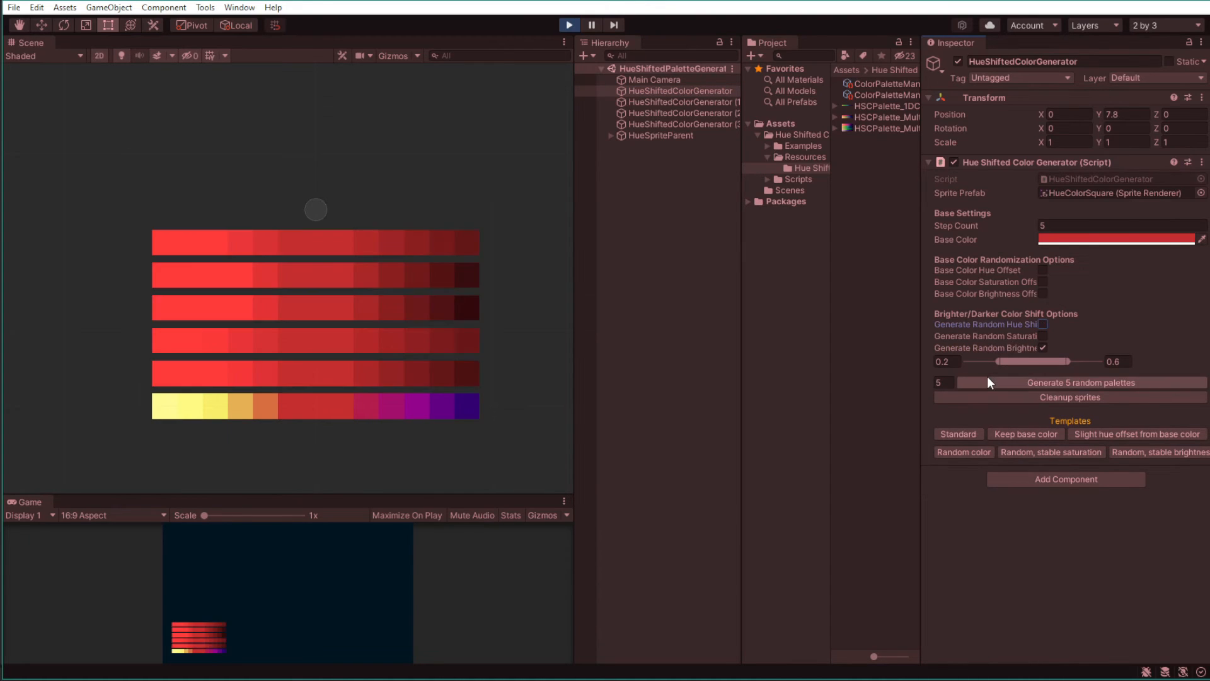
pyautogui.moveTo(528, 287); pyautogui.dragTo(522, 300, button='middle')
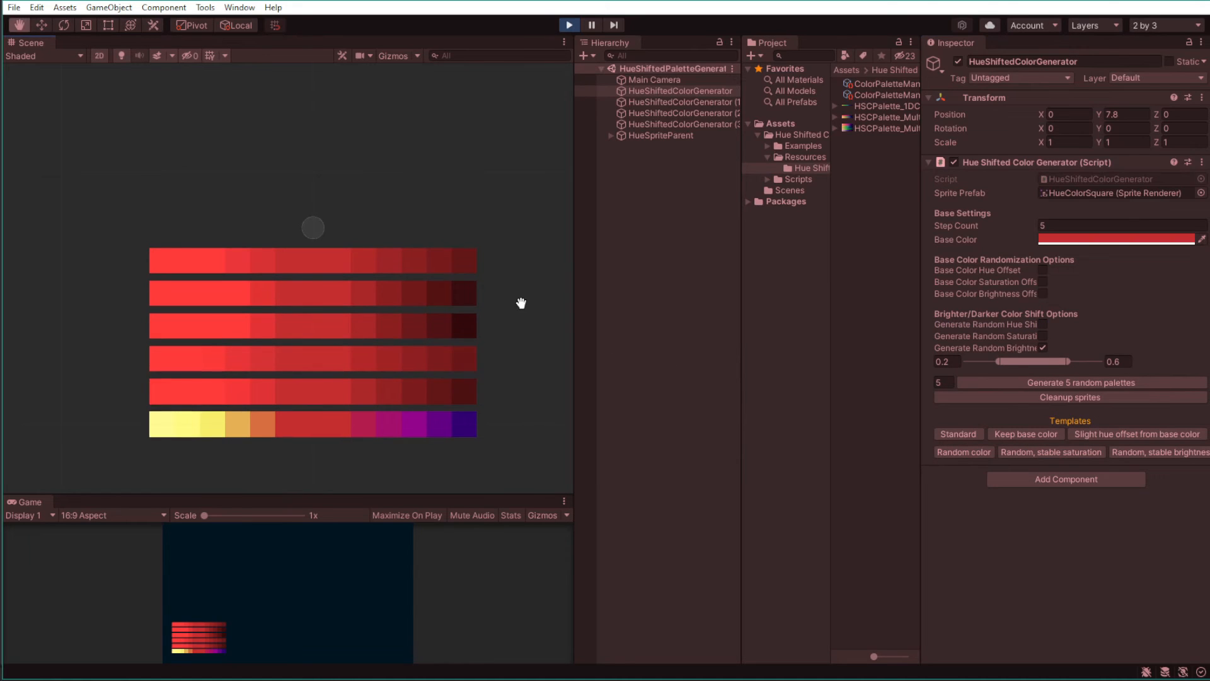
# - Generate 5 palettes with a lower brightness shift range and 5 more with a range of about 0.578 to 0.714
pyautogui.moveTo(1010, 359); pyautogui.dragTo(1071, 359)
pyautogui.click(1027, 380)
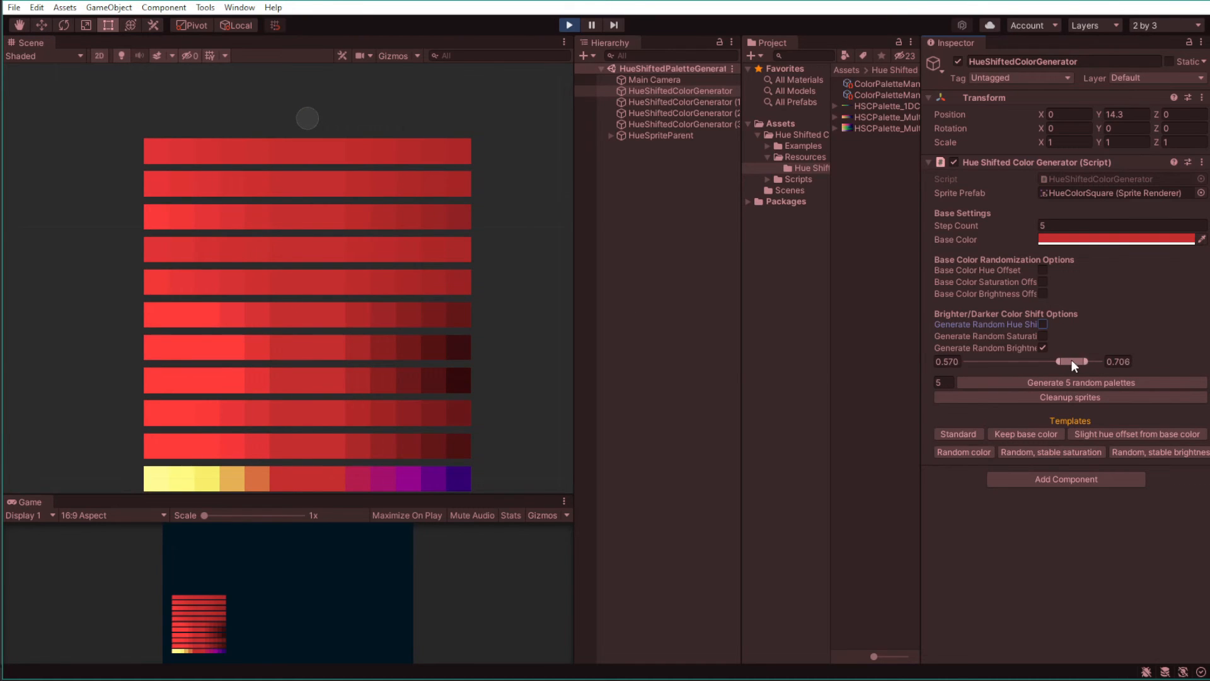
pyautogui.click(1068, 381)
pyautogui.moveTo(497, 263); pyautogui.dragTo(482, 433, button='middle')
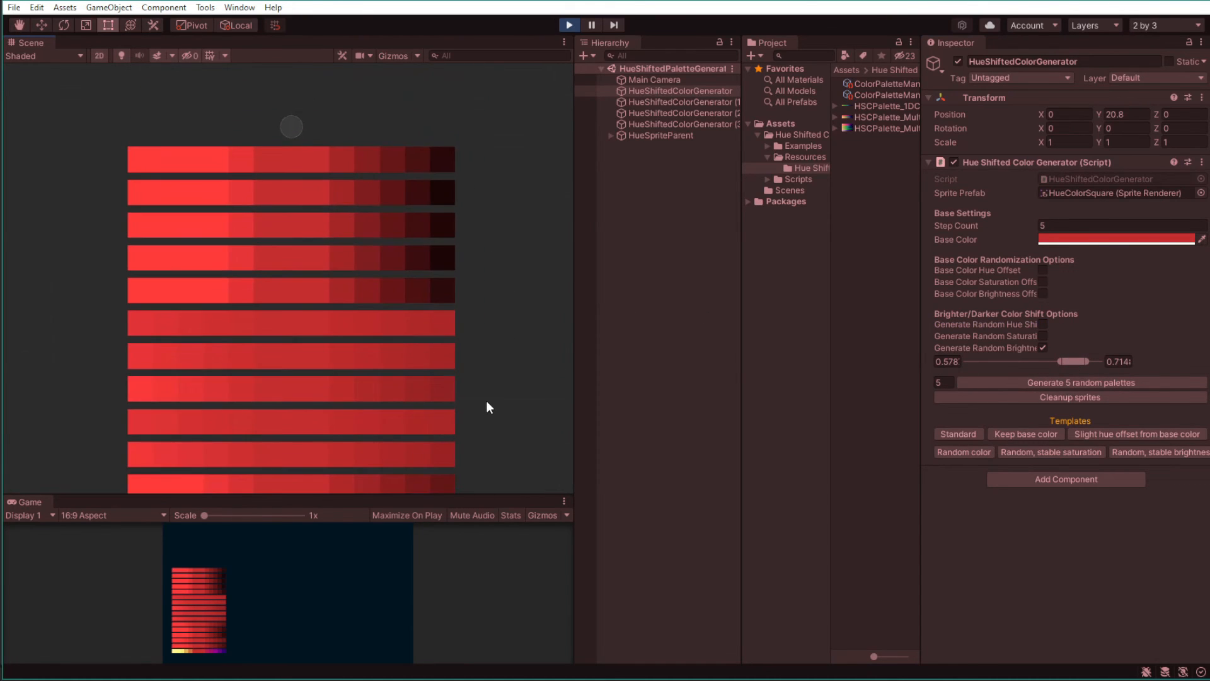
pyautogui.scroll(-5, 487, 397)
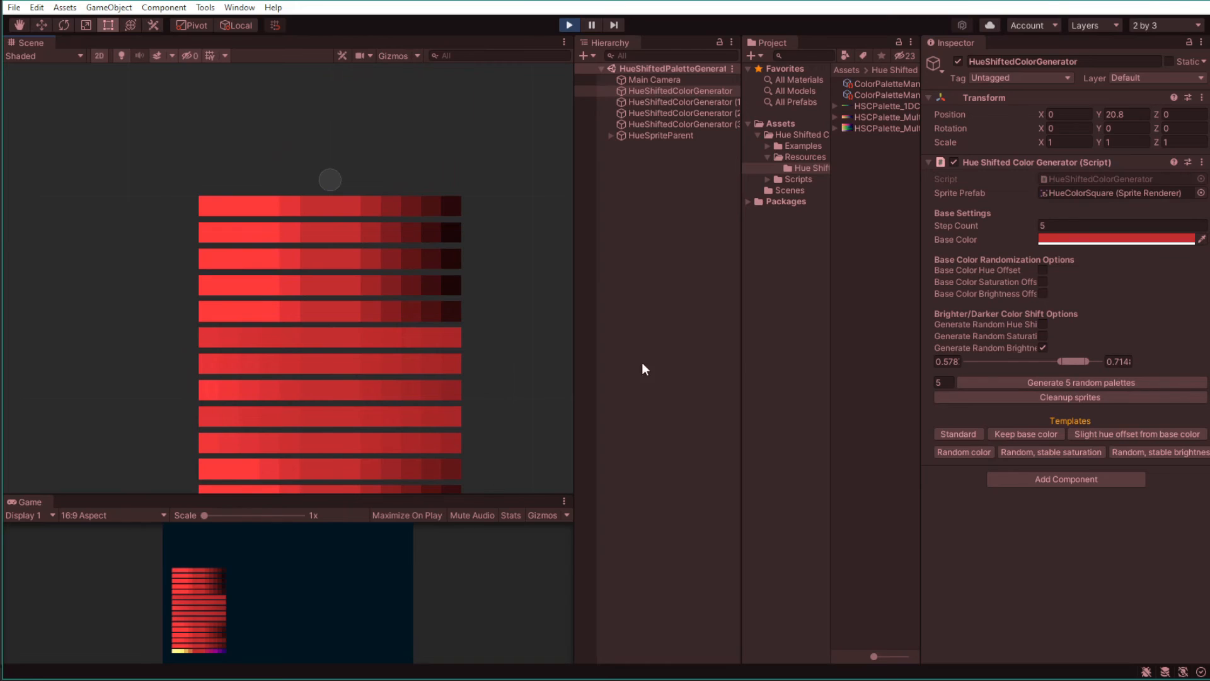
# - Switch from brightness to saturation shift only, set its range to about 0.076 to 0.361, and generate 5 palettes
pyautogui.click(1043, 348)
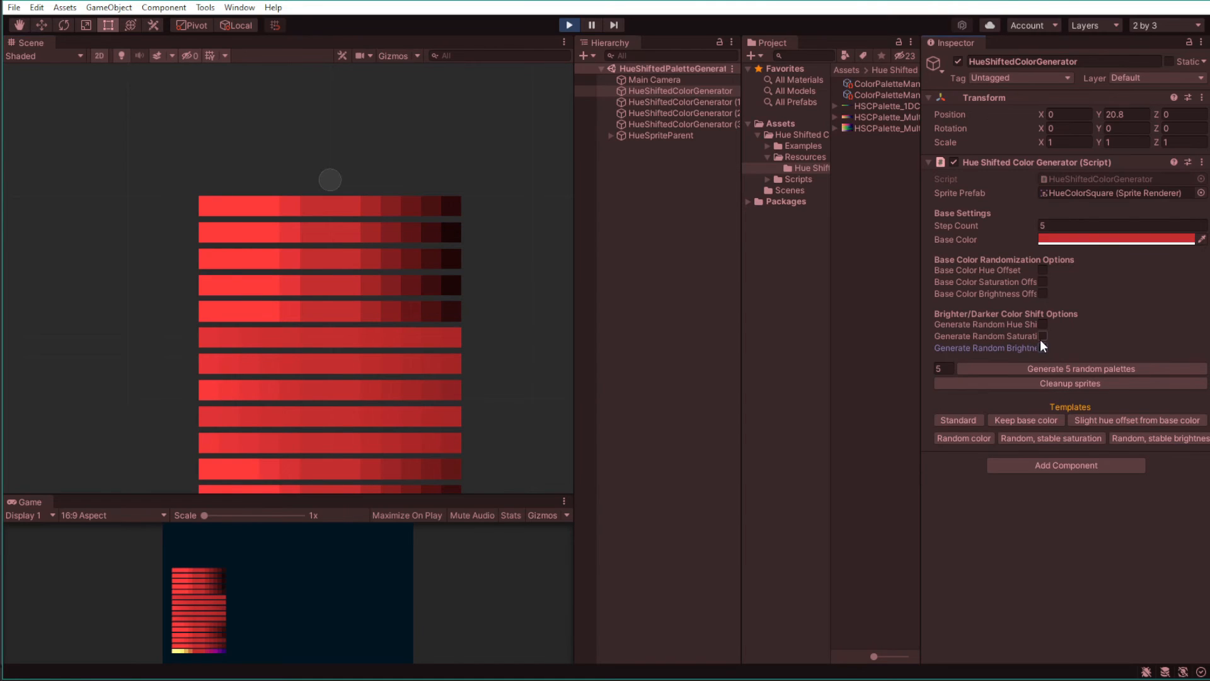
pyautogui.click(1041, 336)
pyautogui.moveTo(1031, 349)
pyautogui.mouseDown()
pyautogui.moveTo(1011, 351)
pyautogui.moveTo(1029, 351)
pyautogui.mouseUp()
pyautogui.click(1034, 383)
pyautogui.moveTo(494, 340); pyautogui.dragTo(484, 355, button='middle')
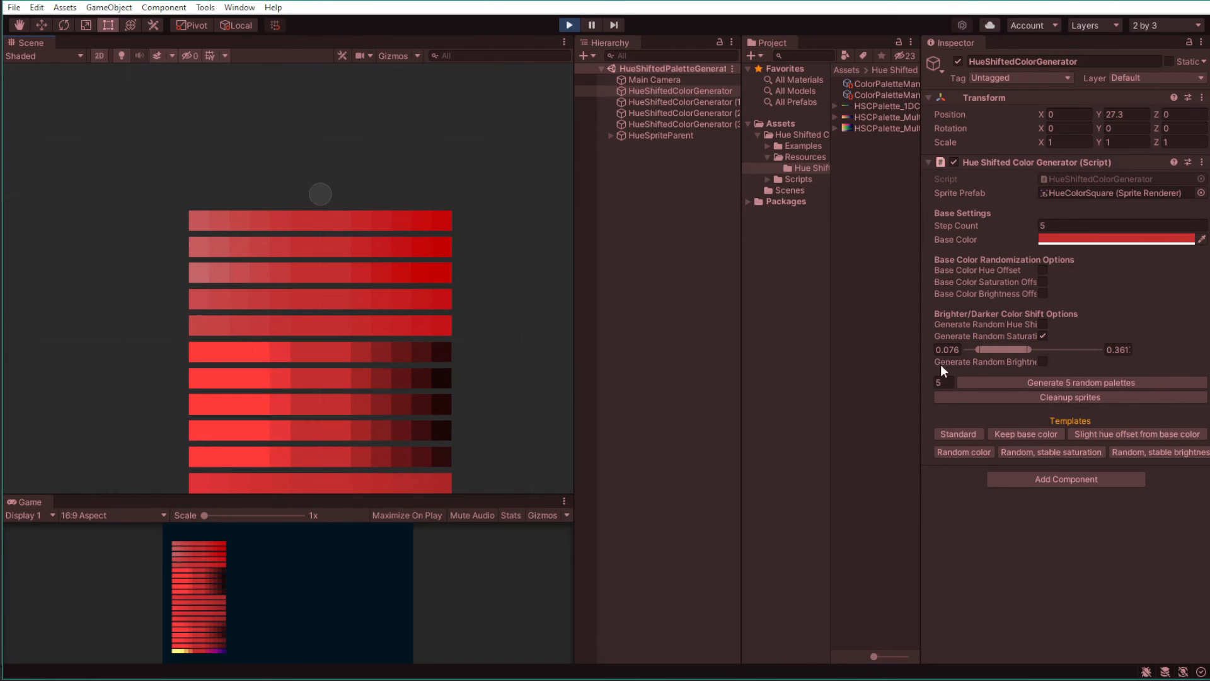
# - Raise the saturation shift range to about 0.417 to 0.702 and generate 5 more palettes
pyautogui.moveTo(997, 353); pyautogui.dragTo(1054, 349)
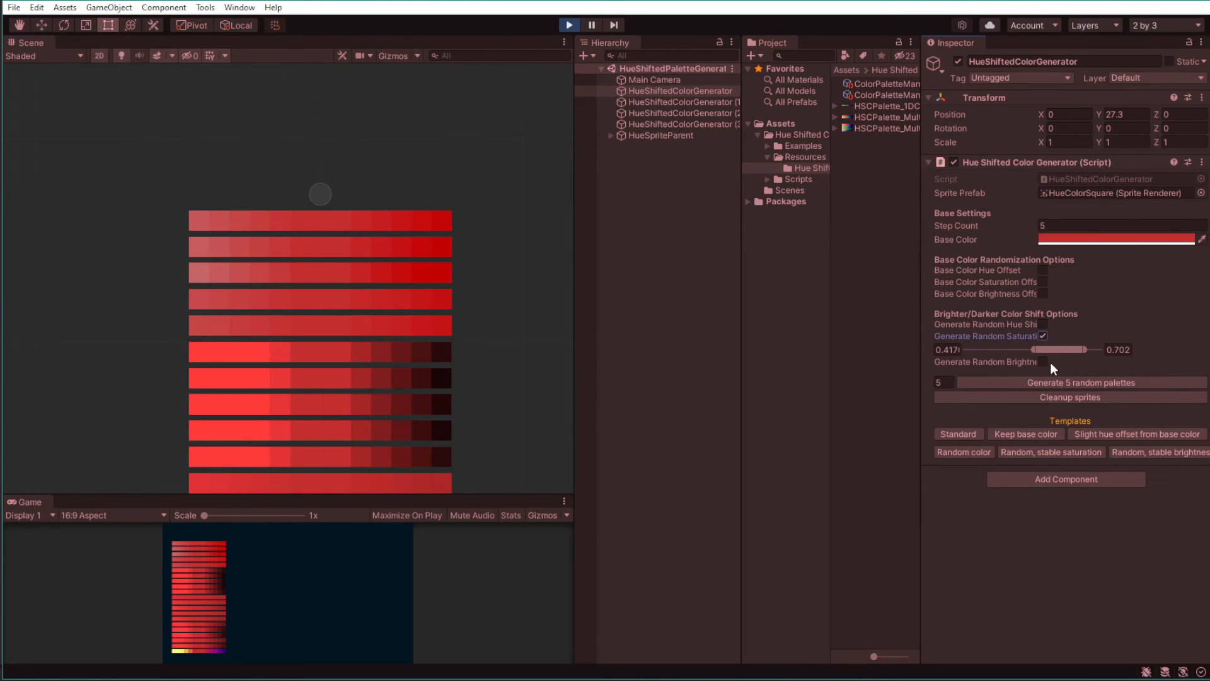
pyautogui.click(1049, 382)
pyautogui.moveTo(473, 208); pyautogui.dragTo(471, 317, button='middle')
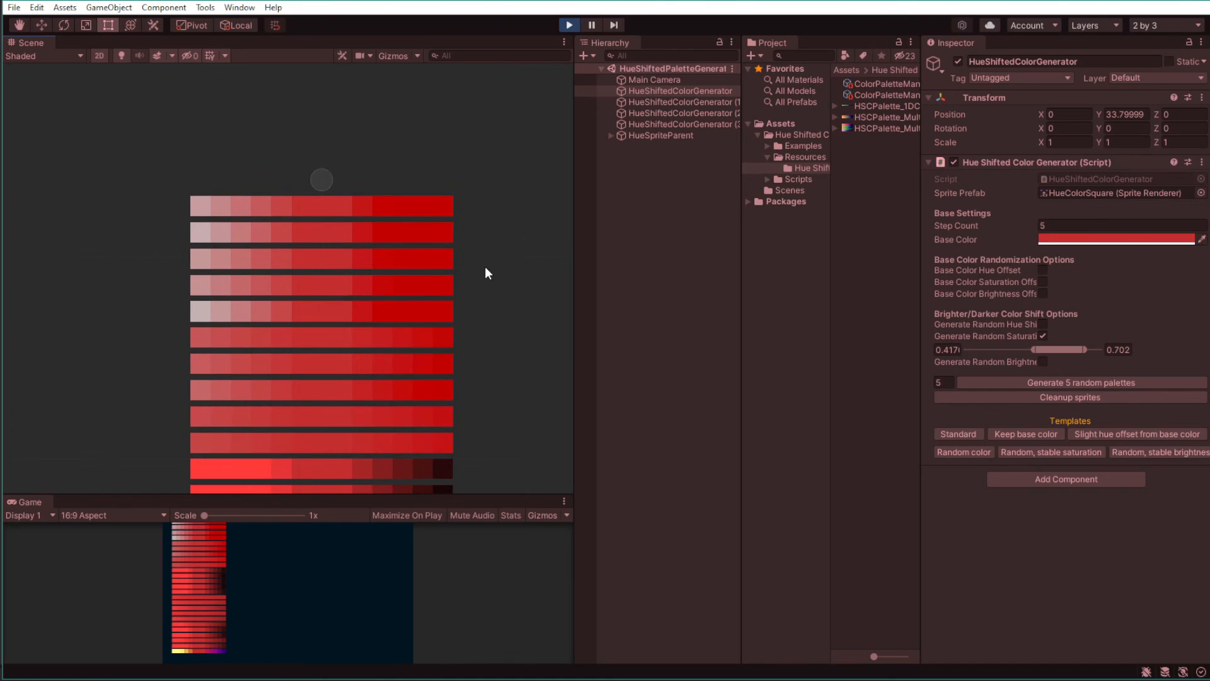
# - Enable the random brightness shift together with the saturation shift and generate 5 palettes
pyautogui.click(1042, 362)
pyautogui.scroll(-1, 482, 260)
pyautogui.moveTo(482, 260); pyautogui.dragTo(459, 311, button='middle')
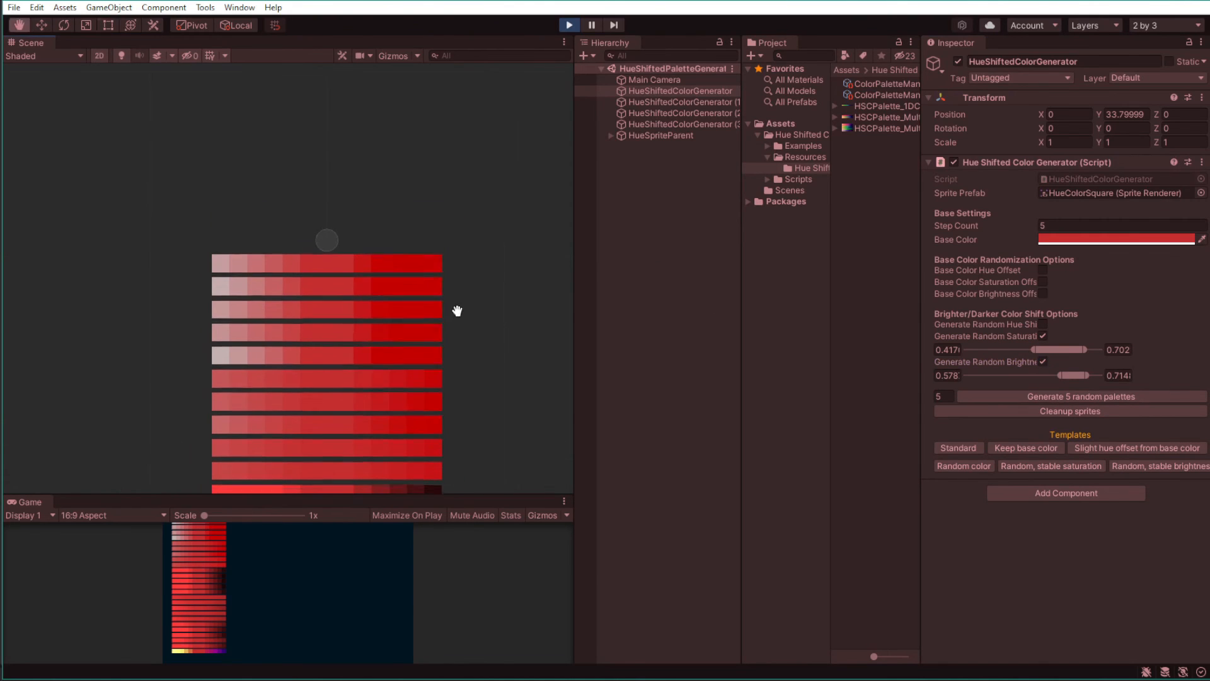
pyautogui.click(996, 395)
pyautogui.moveTo(504, 194); pyautogui.dragTo(540, 271, button='middle')
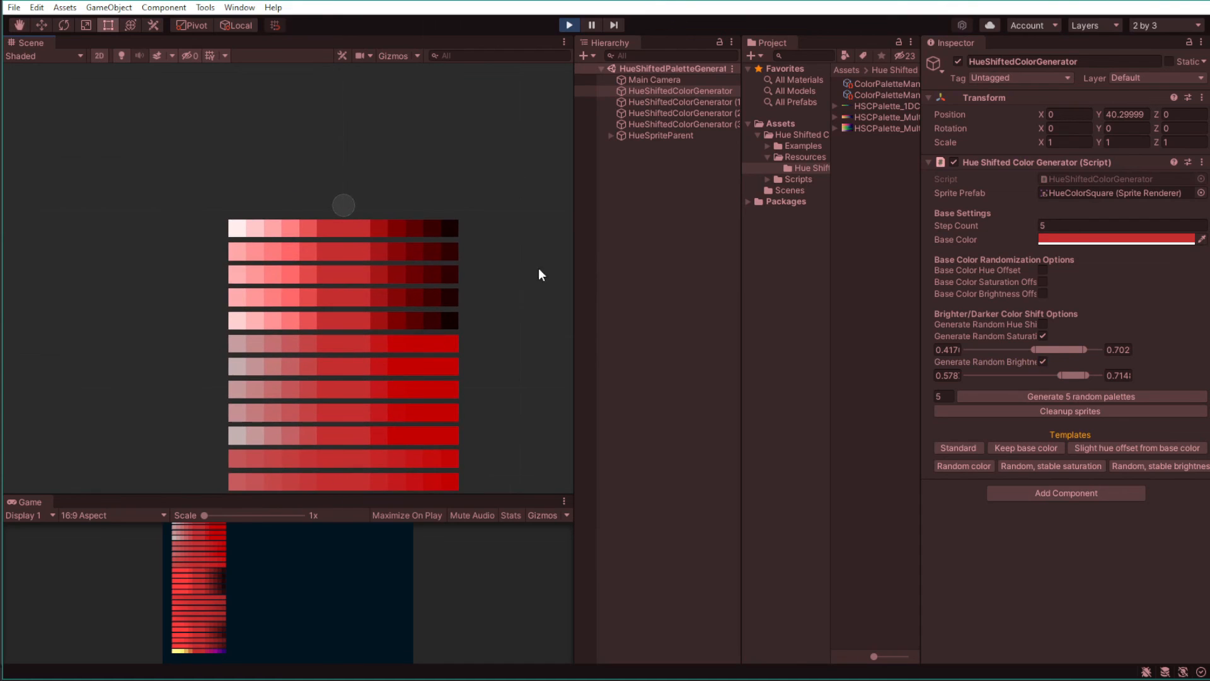
# - Use only the random hue shift, set its range to about 0.060 to 0.205, and generate 5 palettes
pyautogui.click(1043, 324)
pyautogui.click(1042, 350)
pyautogui.click(1043, 362)
pyautogui.moveTo(1013, 345); pyautogui.dragTo(1003, 344)
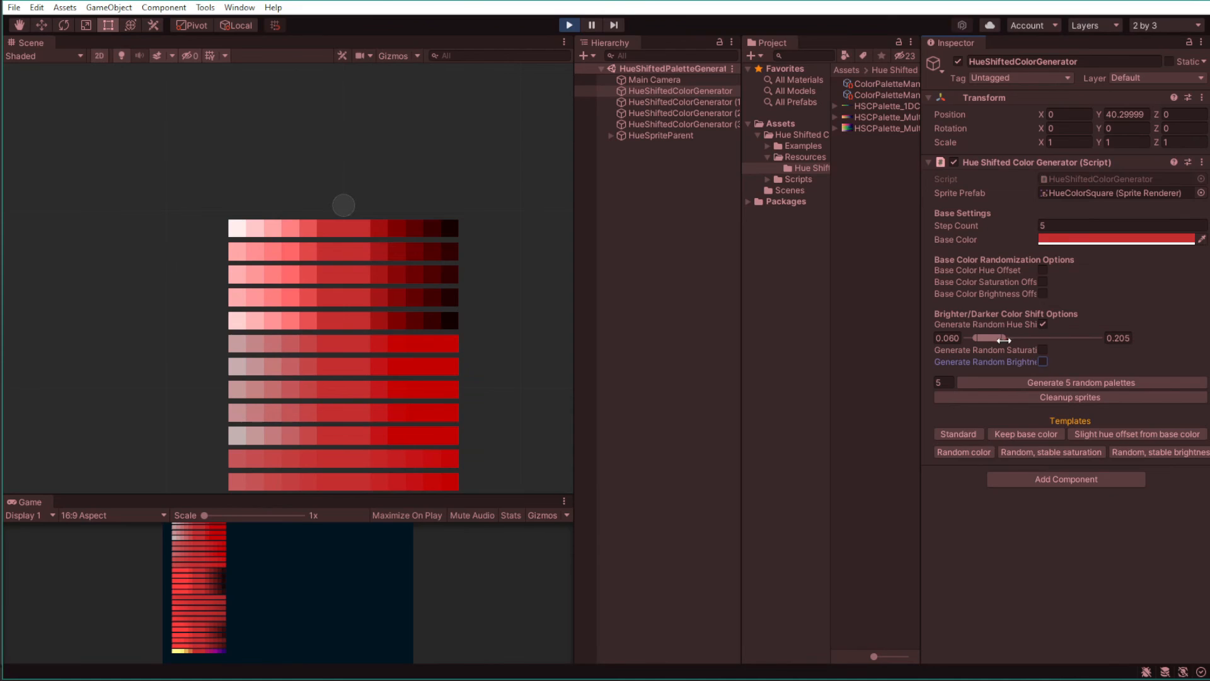
pyautogui.click(1042, 384)
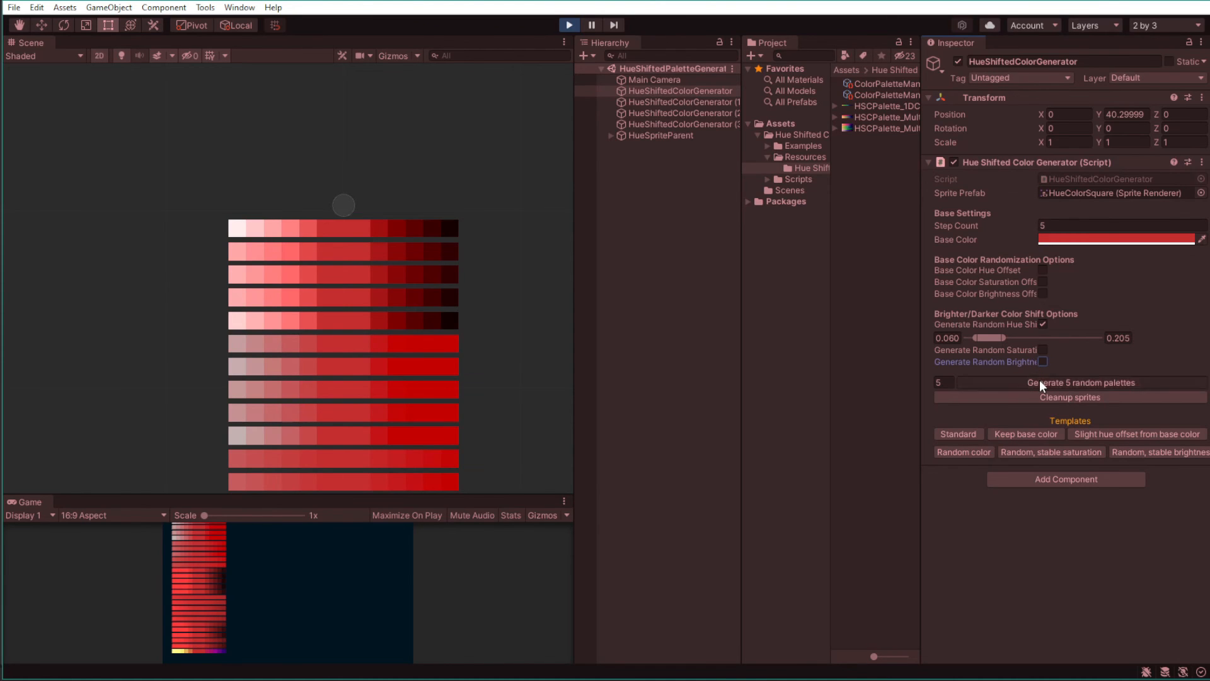
pyautogui.moveTo(488, 221); pyautogui.dragTo(508, 350, button='middle')
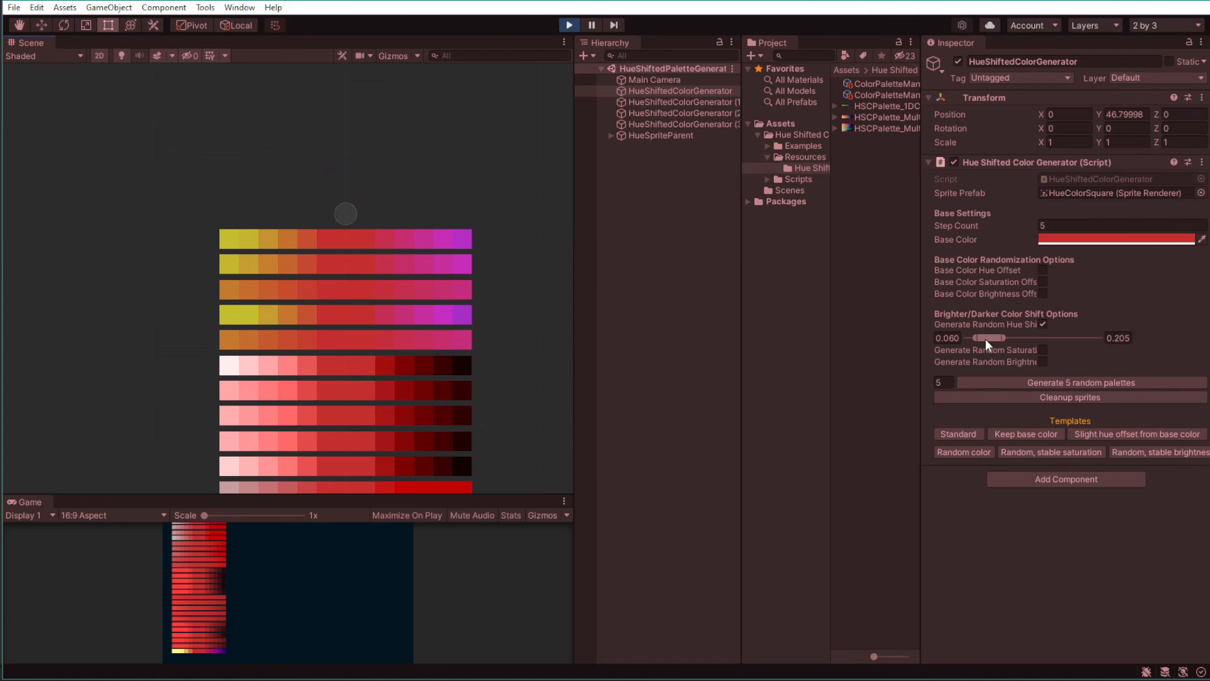
# - Re-enable the random saturation and brightness shifts and generate 5 palettes combining all three shifts
pyautogui.click(1043, 351)
pyautogui.click(1043, 375)
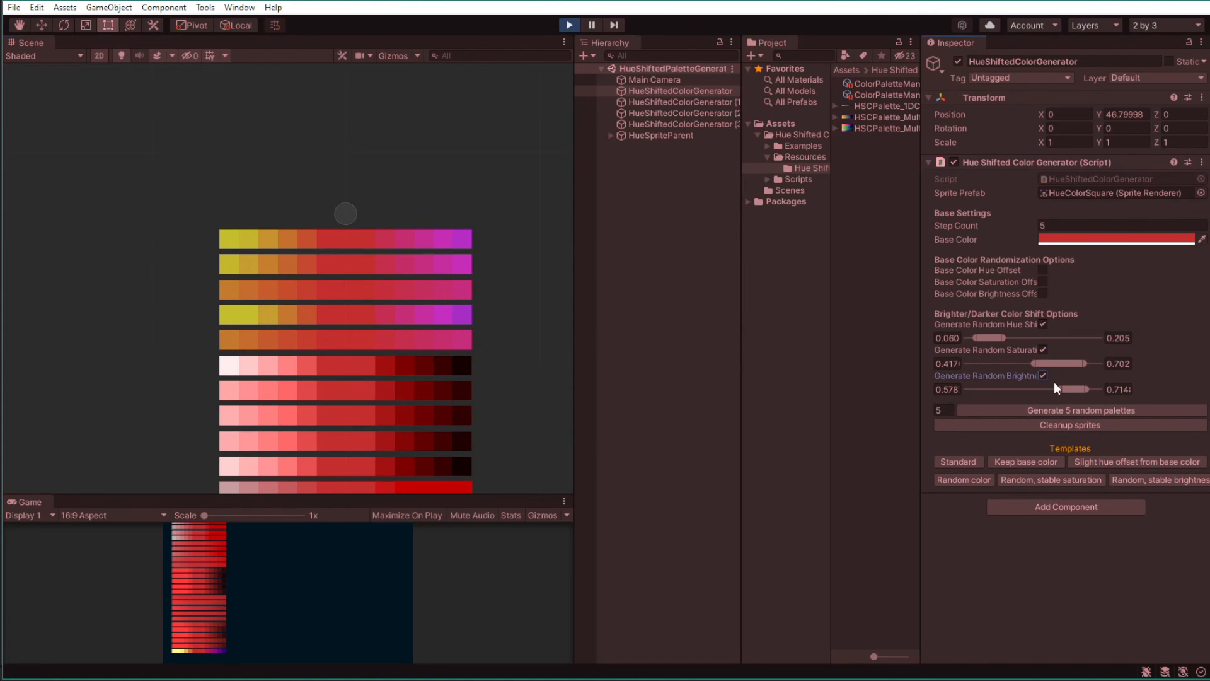
pyautogui.click(1060, 409)
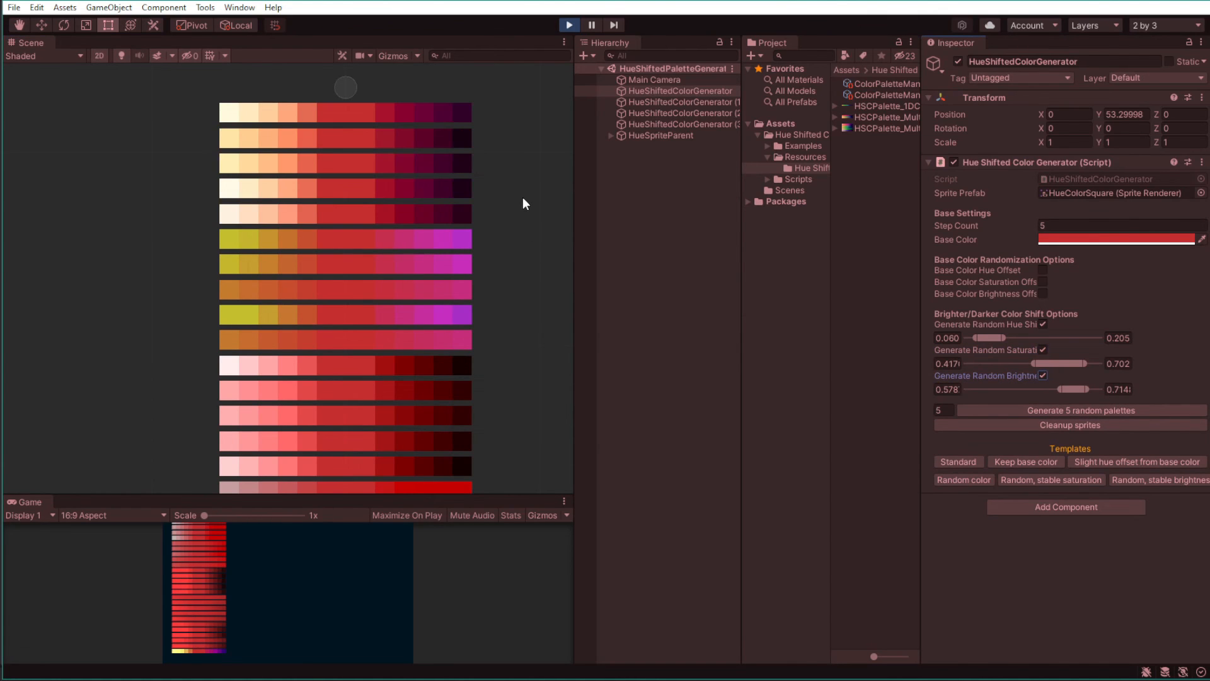
pyautogui.moveTo(522, 202); pyautogui.dragTo(520, 279, button='middle')
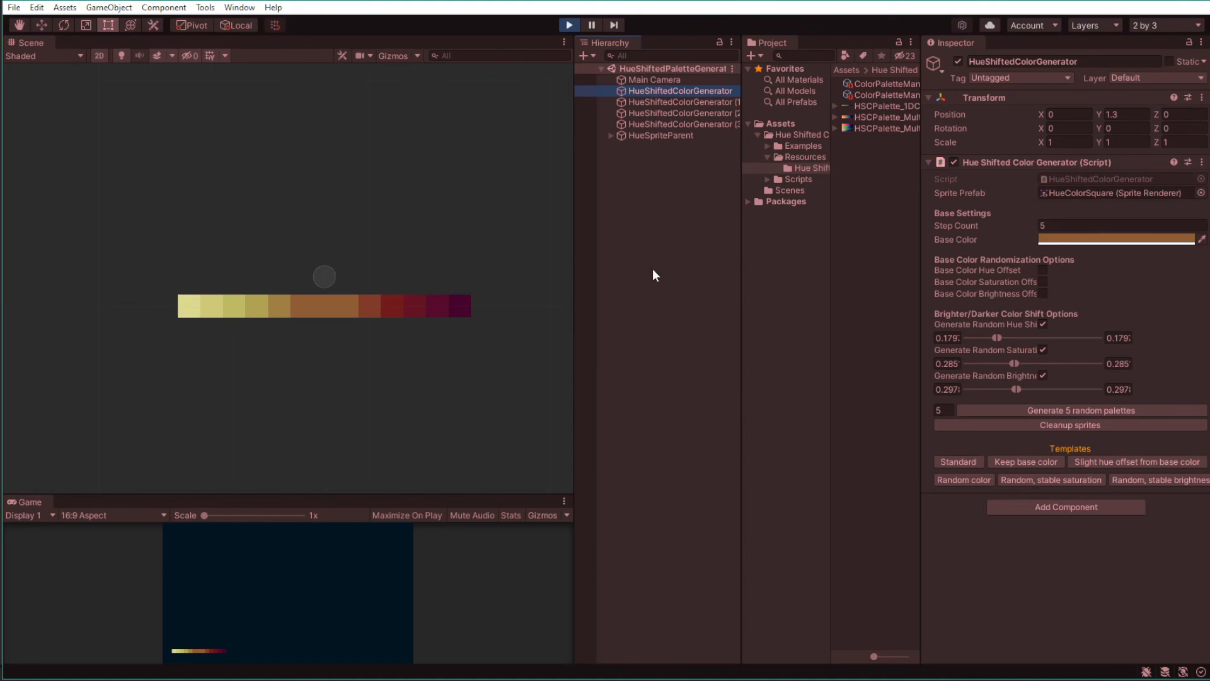
# - Enable all base color offsets, set saturation to about 0.195–0.495 and brightness to about 0.182–0.482, and generate 5 palettes
pyautogui.click(1043, 294)
pyautogui.click(1043, 282)
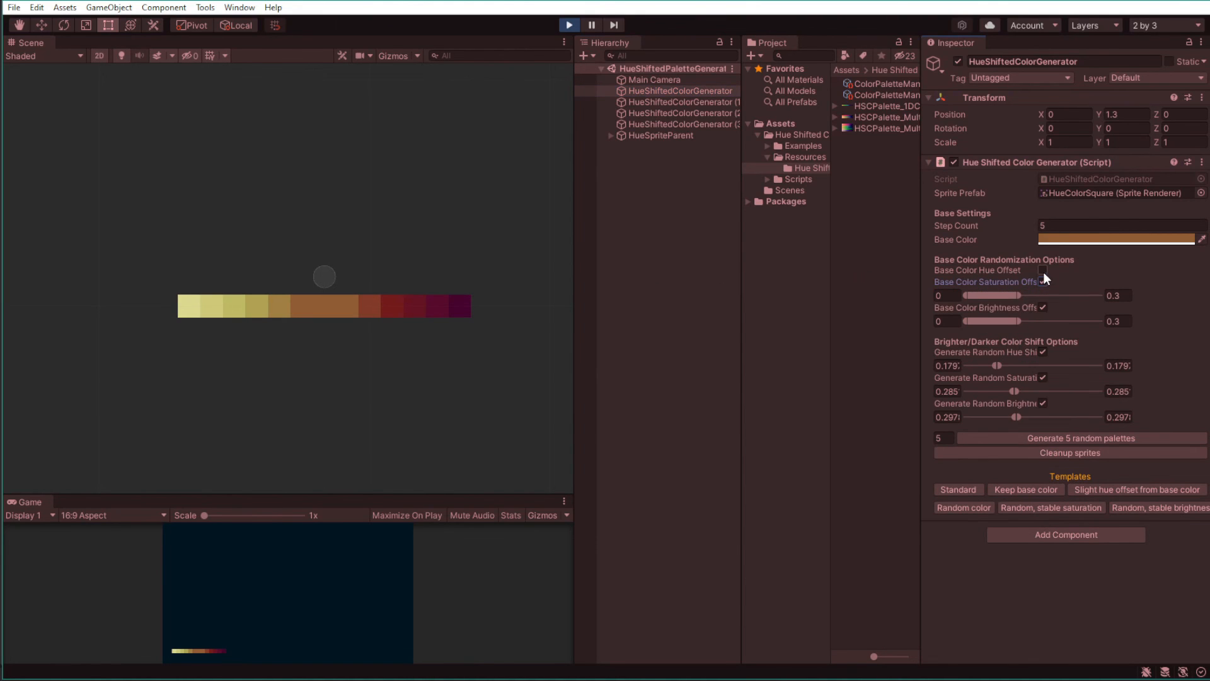
pyautogui.click(1043, 270)
pyautogui.moveTo(998, 313); pyautogui.dragTo(1042, 333)
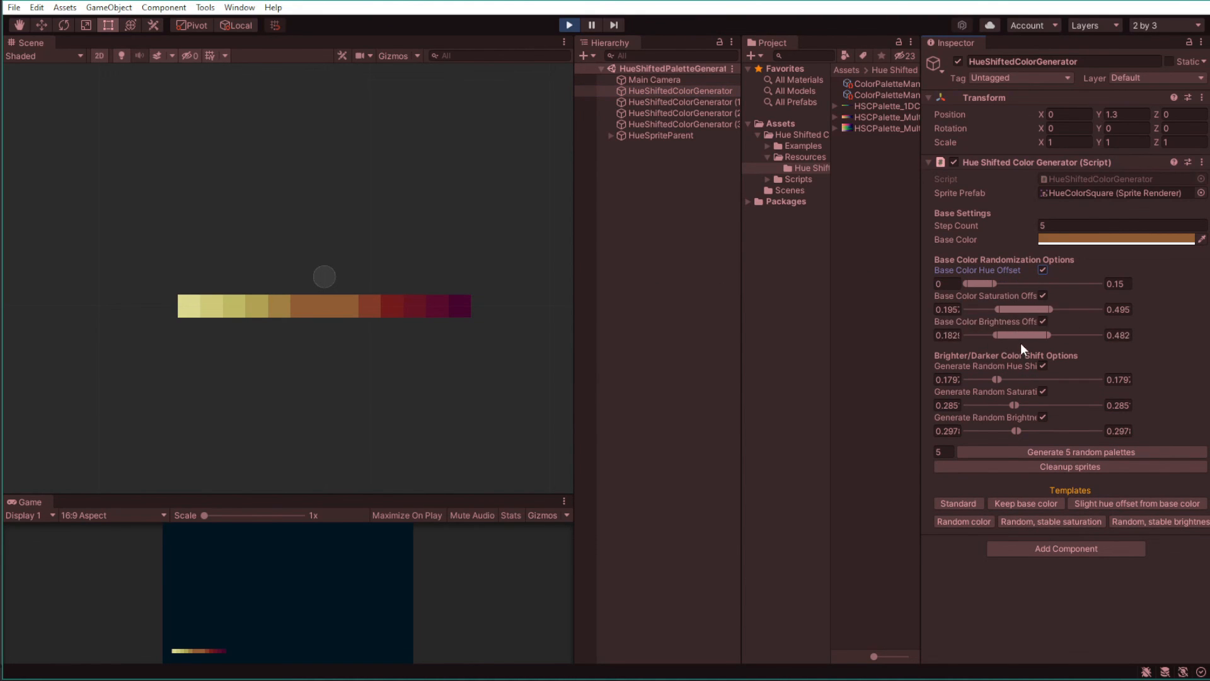
pyautogui.click(1051, 452)
pyautogui.moveTo(509, 205); pyautogui.dragTo(481, 325, button='middle')
# - Generate 5 palettes without the base color hue offset and 5 more with the saturation offset disabled as well
pyautogui.click(1043, 270)
pyautogui.click(1044, 438)
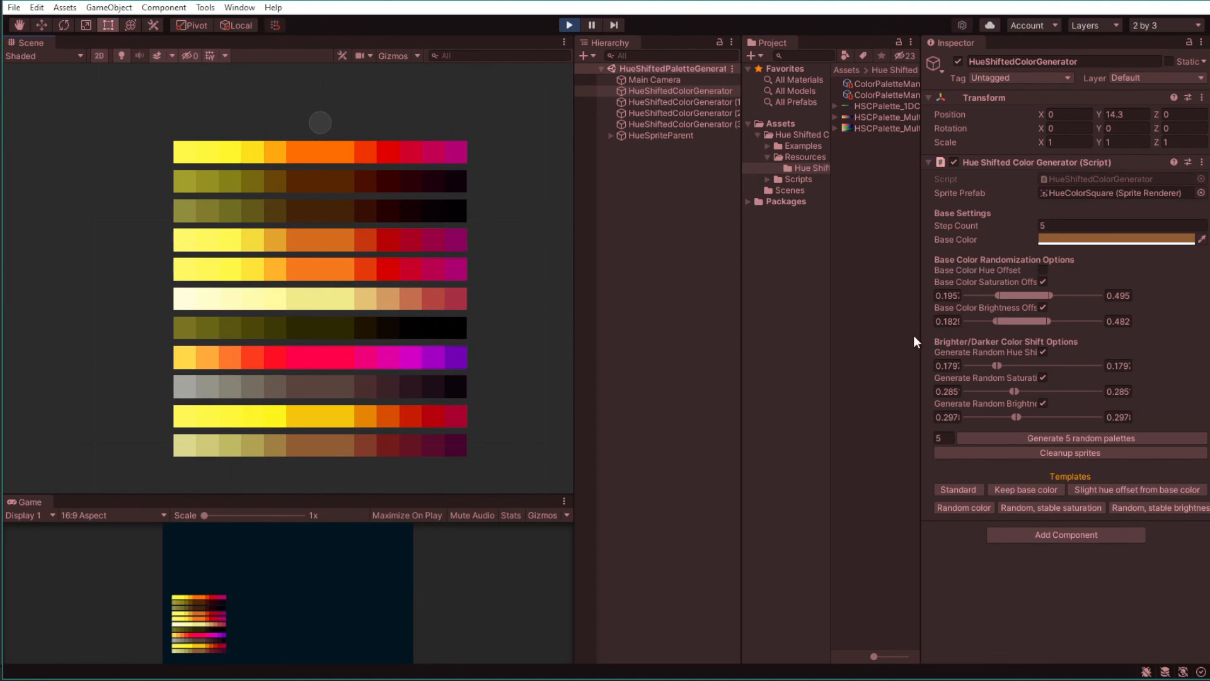
pyautogui.click(1043, 282)
pyautogui.click(1068, 423)
pyautogui.moveTo(492, 221); pyautogui.dragTo(492, 310, button='middle')
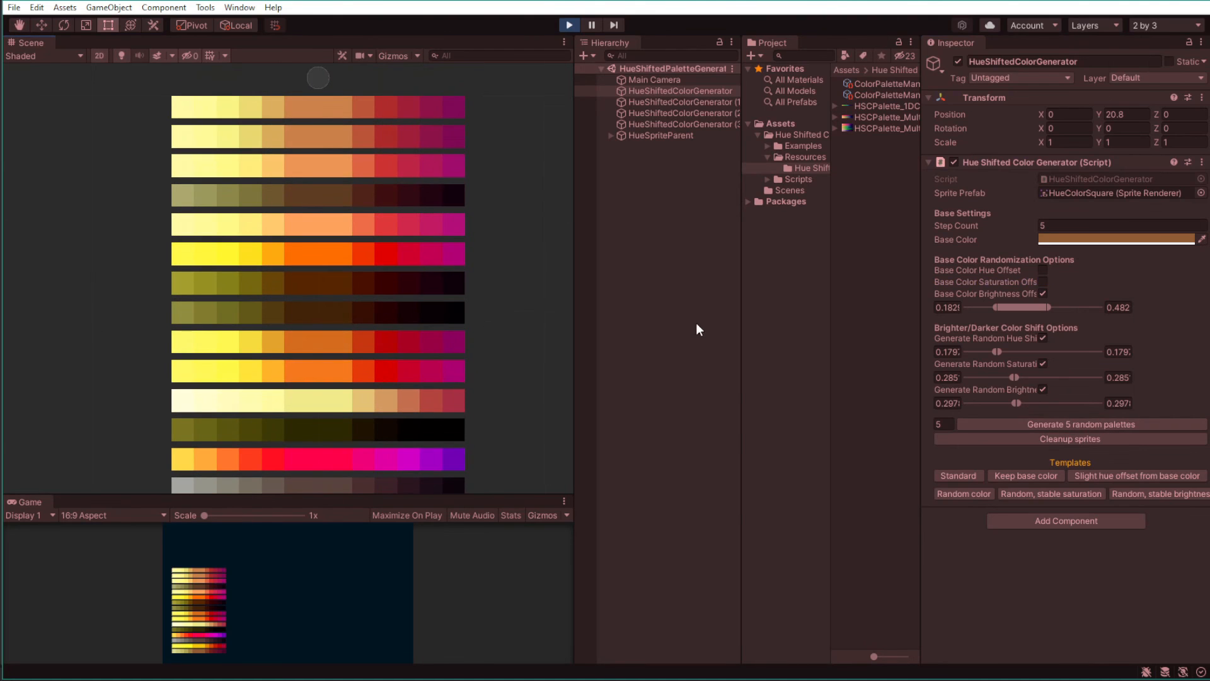